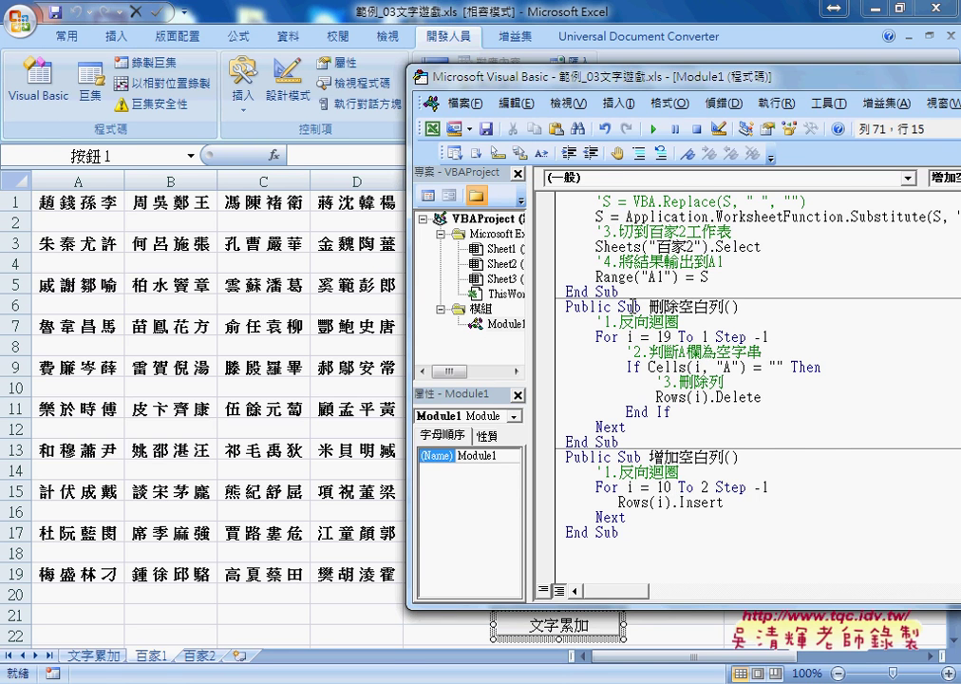
# Step: Run 刪除空白列 to strip 百家1's blank rows, then 增加空白列 to restore them
pyautogui.press('Up')
pyautogui.press('Up')
pyautogui.press('Up')
pyautogui.moveTo(534, 76); pyautogui.dragTo(697, 76)
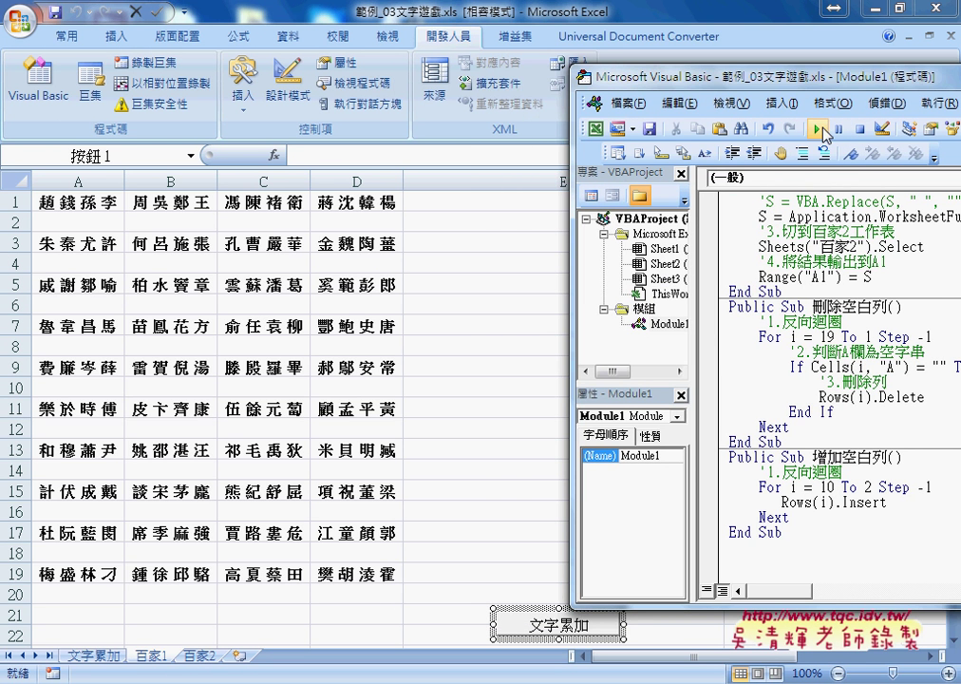
pyautogui.click(819, 129)
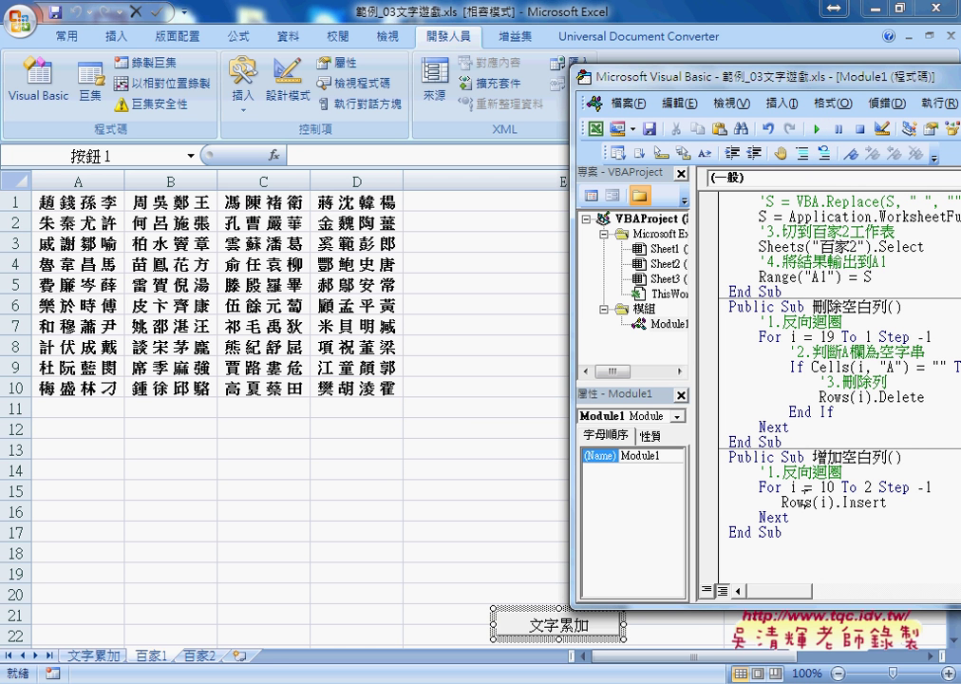
pyautogui.click(828, 136)
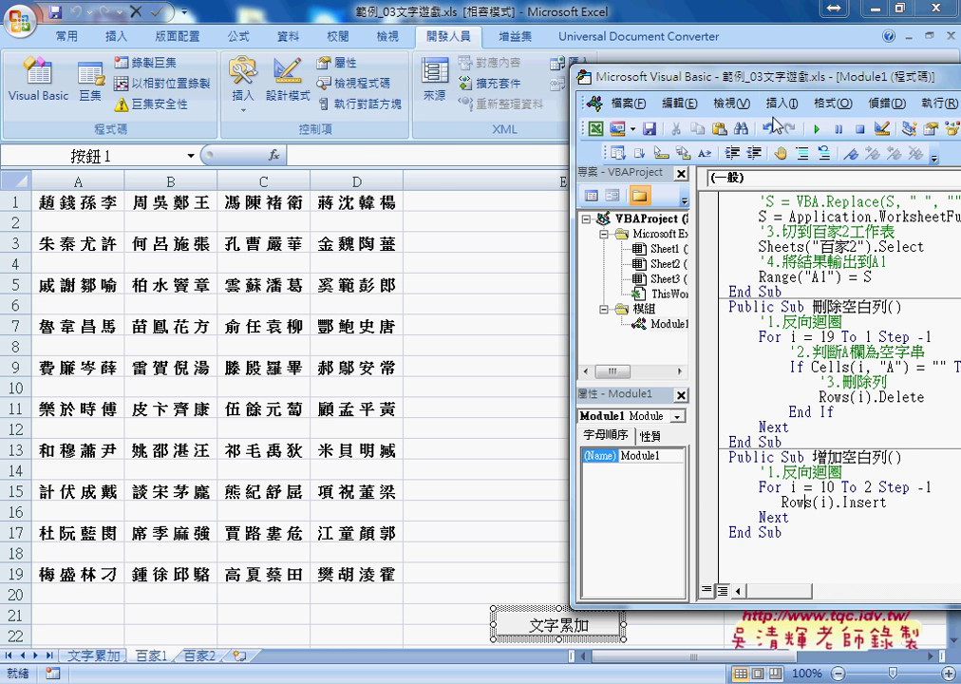
pyautogui.moveTo(757, 84); pyautogui.dragTo(609, 75)
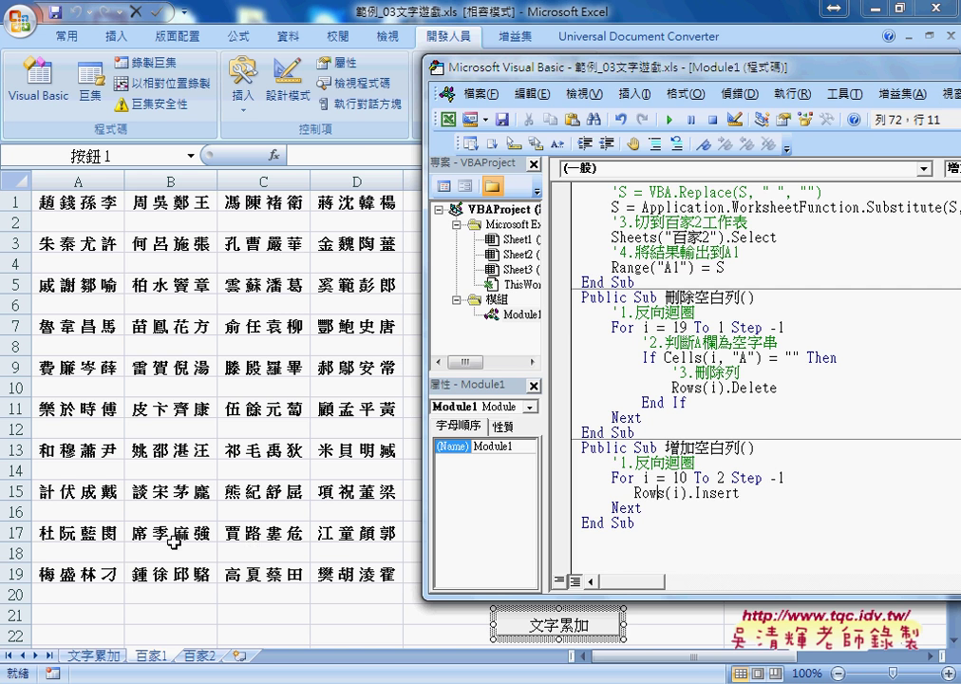
# Step: Activate sheet 百家1, select its data rows 1–19, then select blank row 2
pyautogui.click(16, 552)
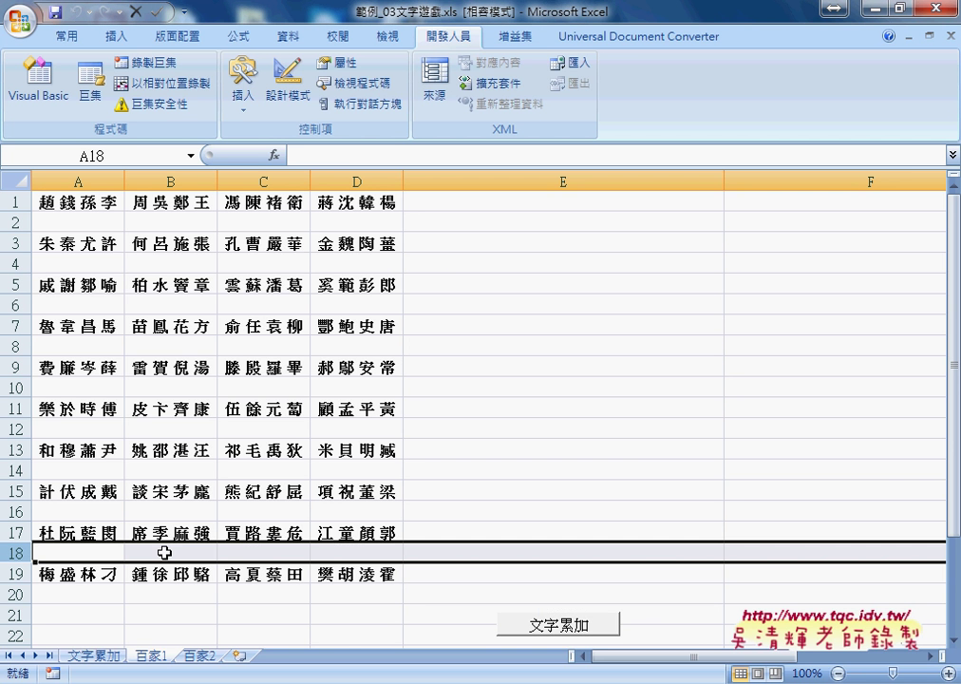
pyautogui.click(16, 204)
pyautogui.click(13, 576)
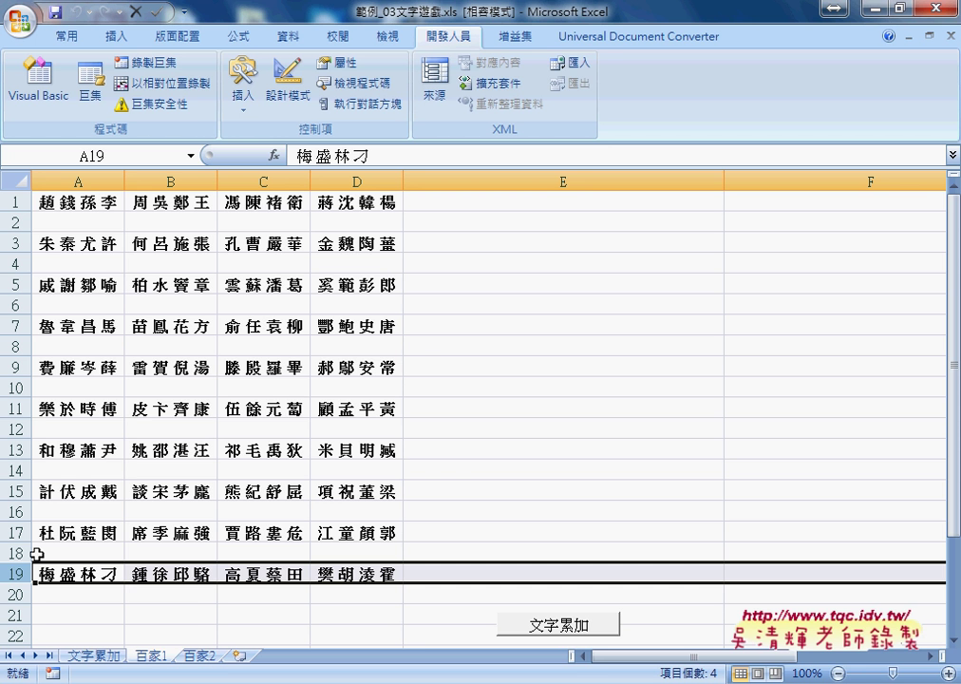
pyautogui.moveTo(22, 562); pyautogui.dragTo(26, 209)
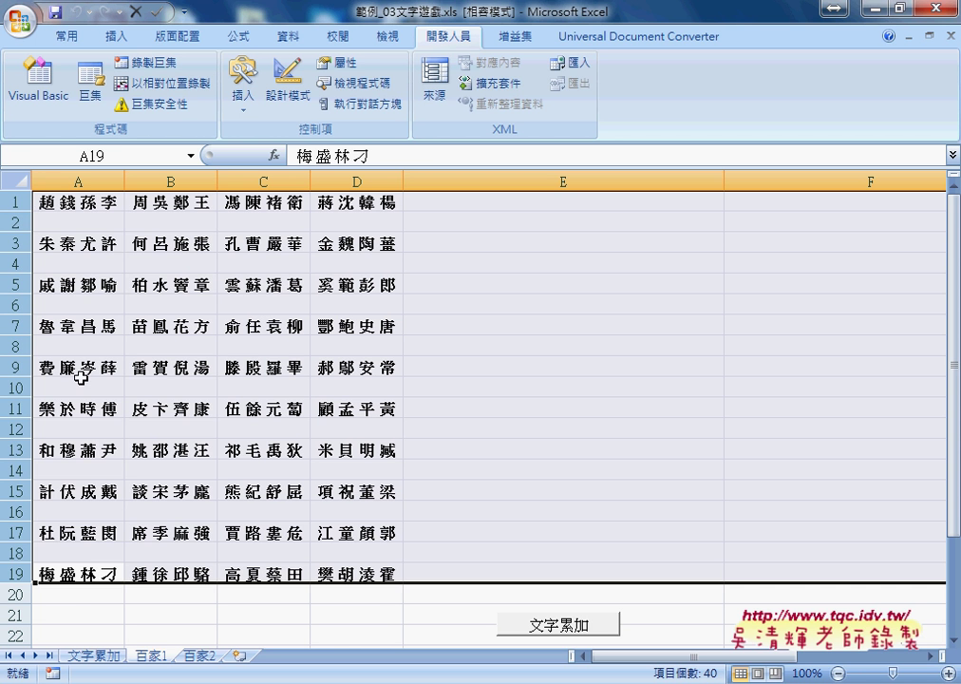
pyautogui.click(17, 222)
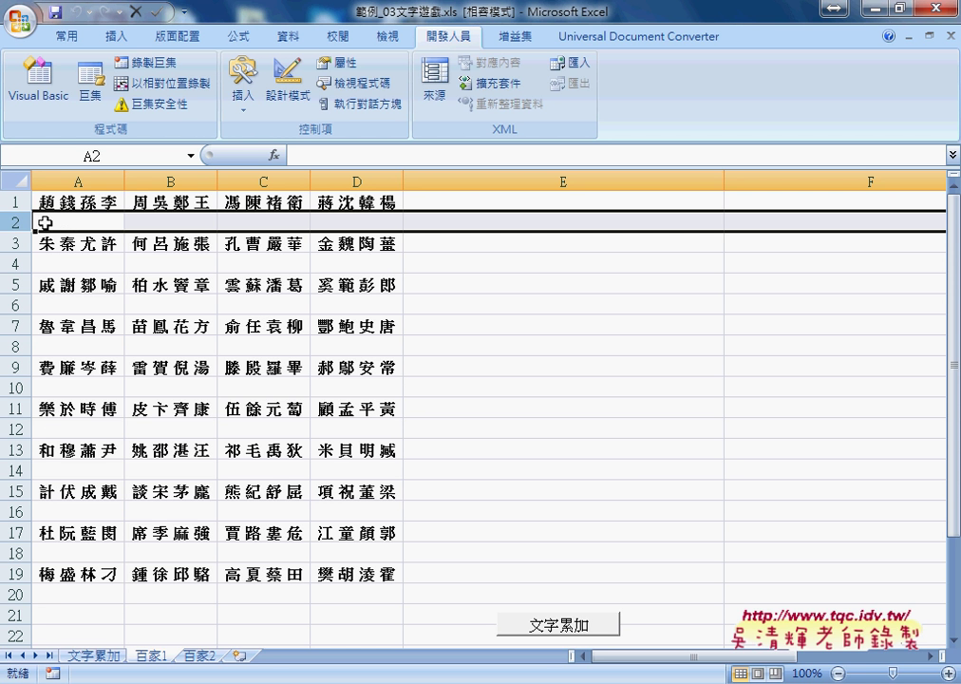
pyautogui.rightClick(83, 223)
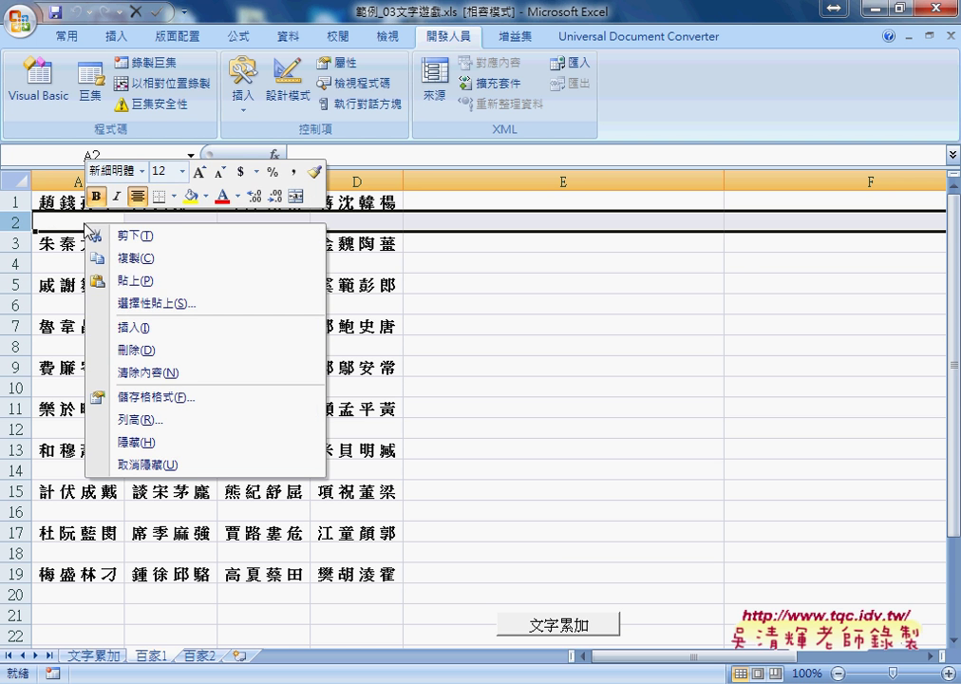
pyautogui.click(130, 351)
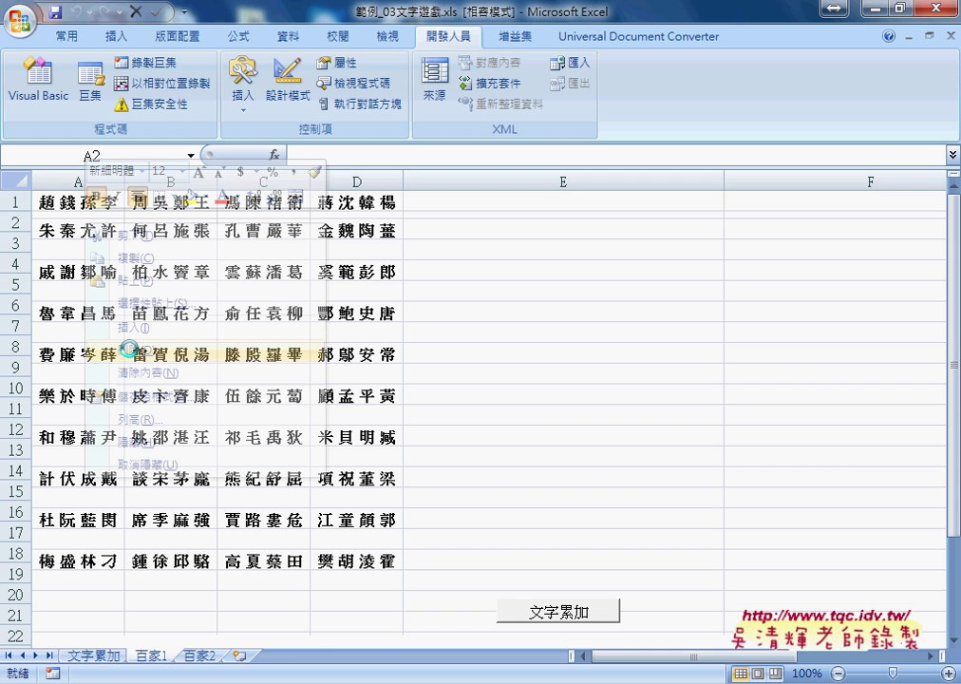
pyautogui.click(18, 243)
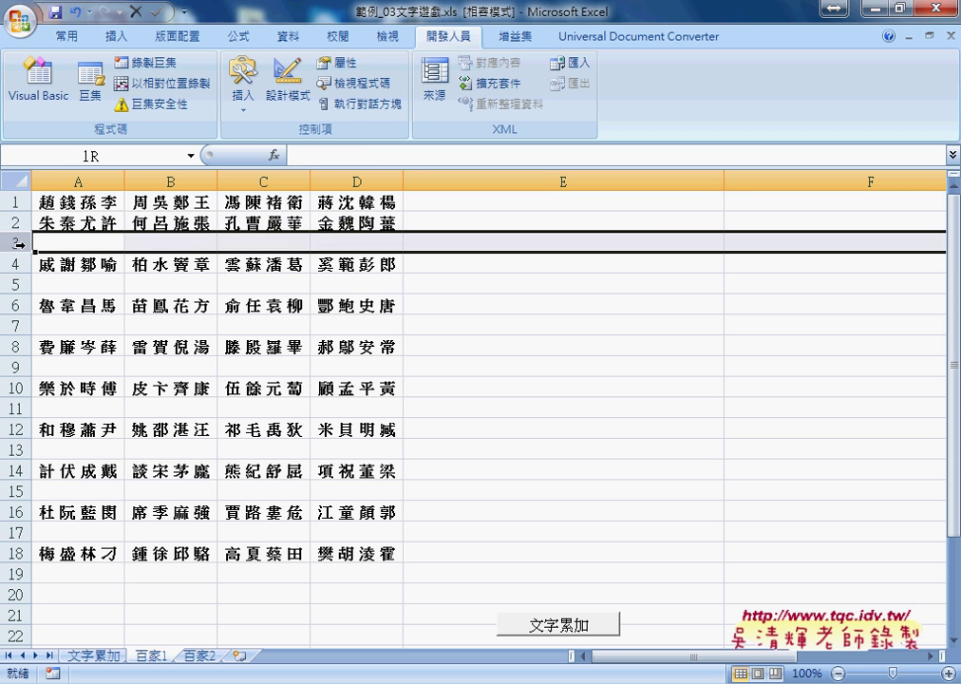
pyautogui.rightClick(81, 244)
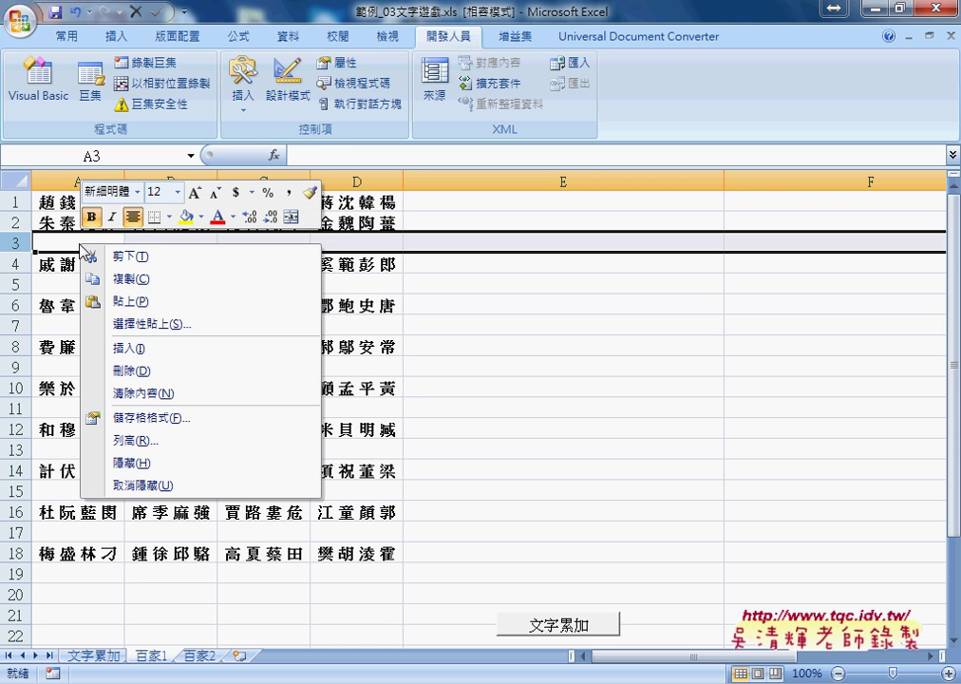
pyautogui.click(127, 371)
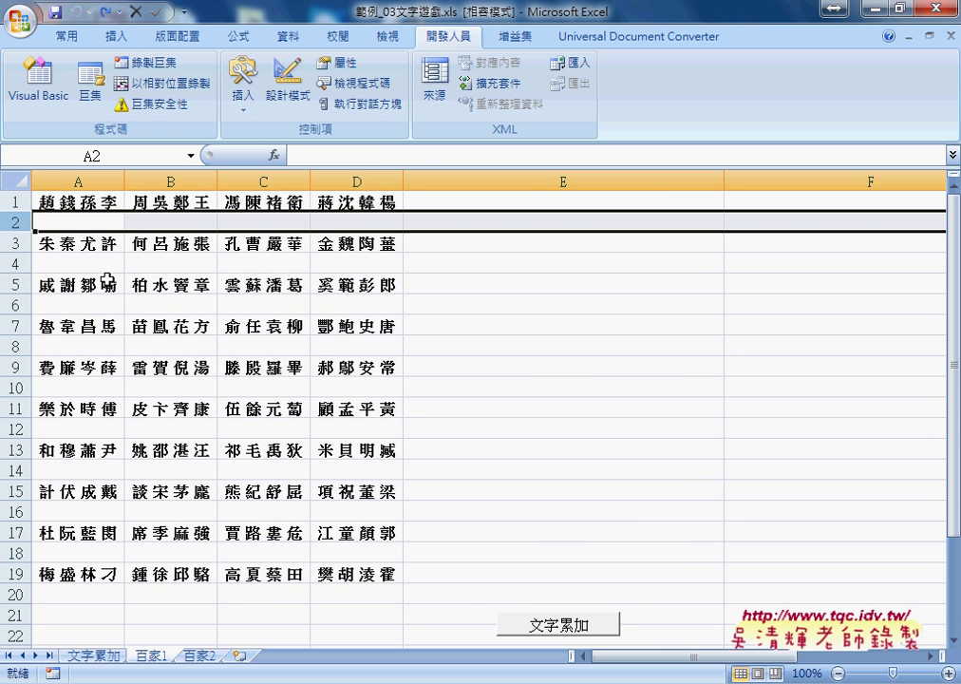
pyautogui.click(18, 552)
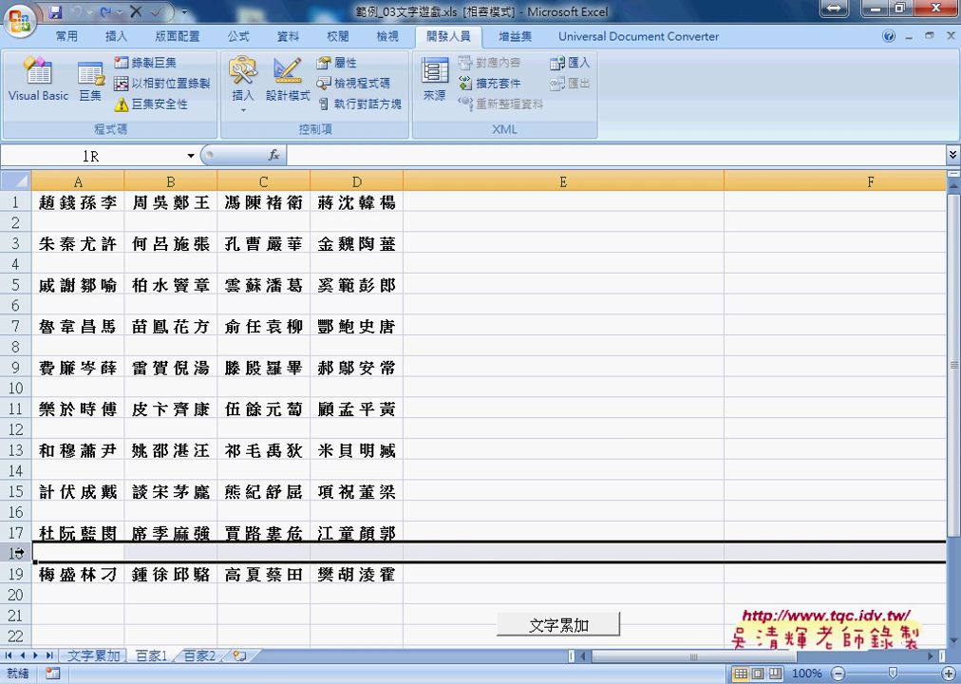
pyautogui.rightClick(132, 549)
pyautogui.click(186, 427)
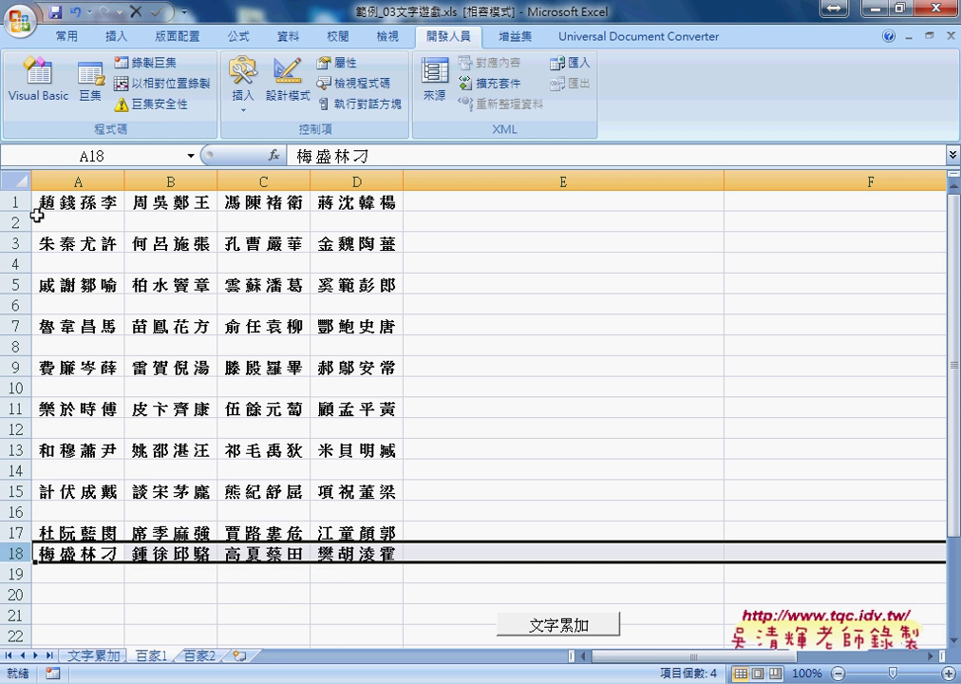
pyautogui.click(20, 511)
pyautogui.rightClick(21, 511)
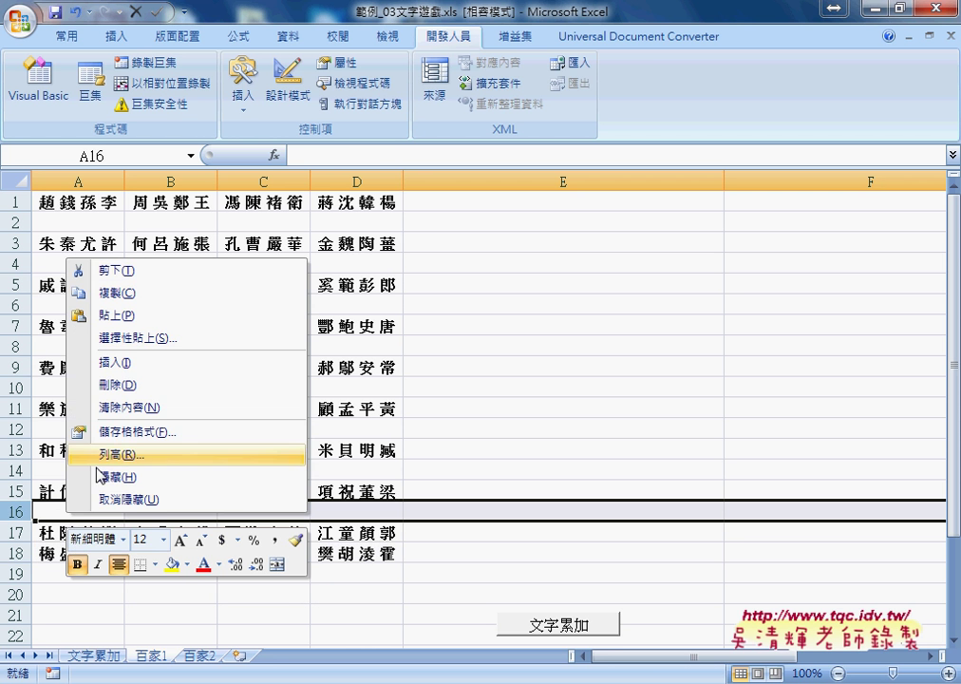
pyautogui.click(112, 385)
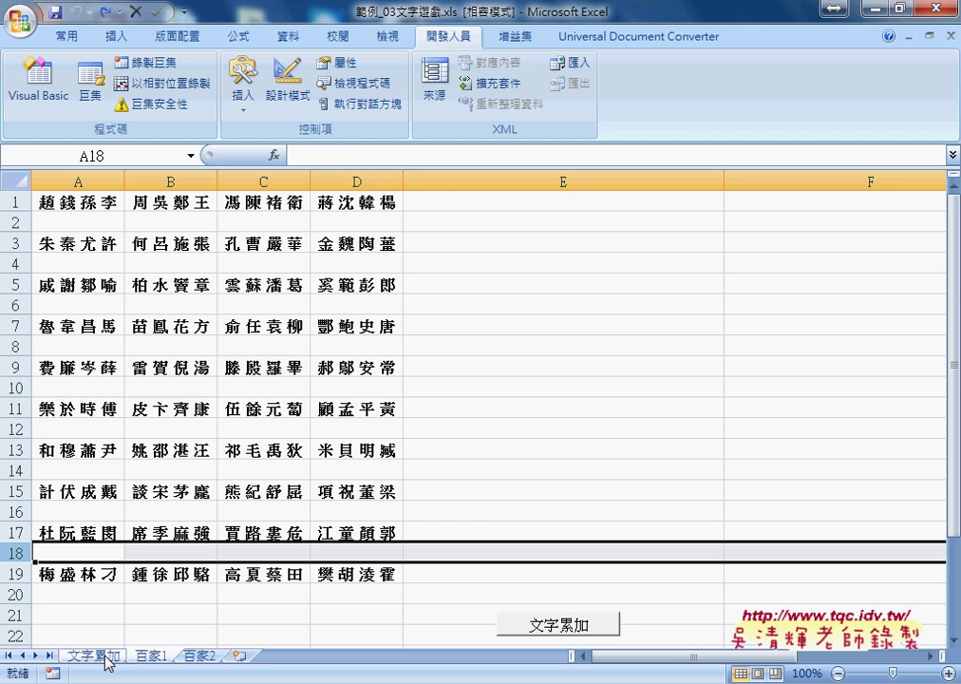
pyautogui.moveTo(15, 573)
pyautogui.mouseDown()
pyautogui.moveTo(45, 273)
pyautogui.moveTo(43, 209)
pyautogui.mouseUp()
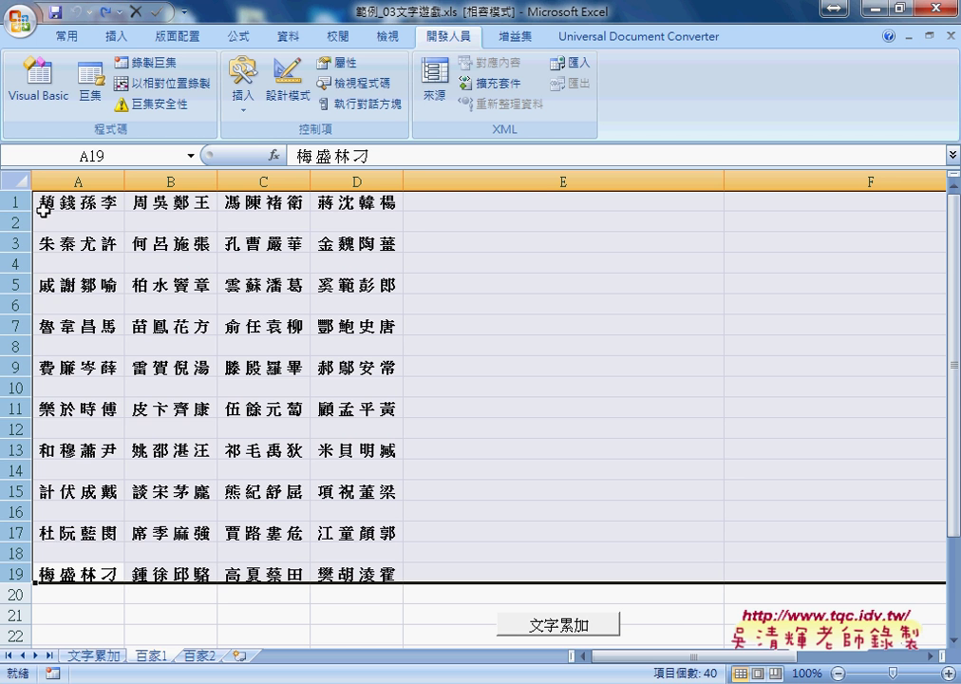
pyautogui.click(102, 553)
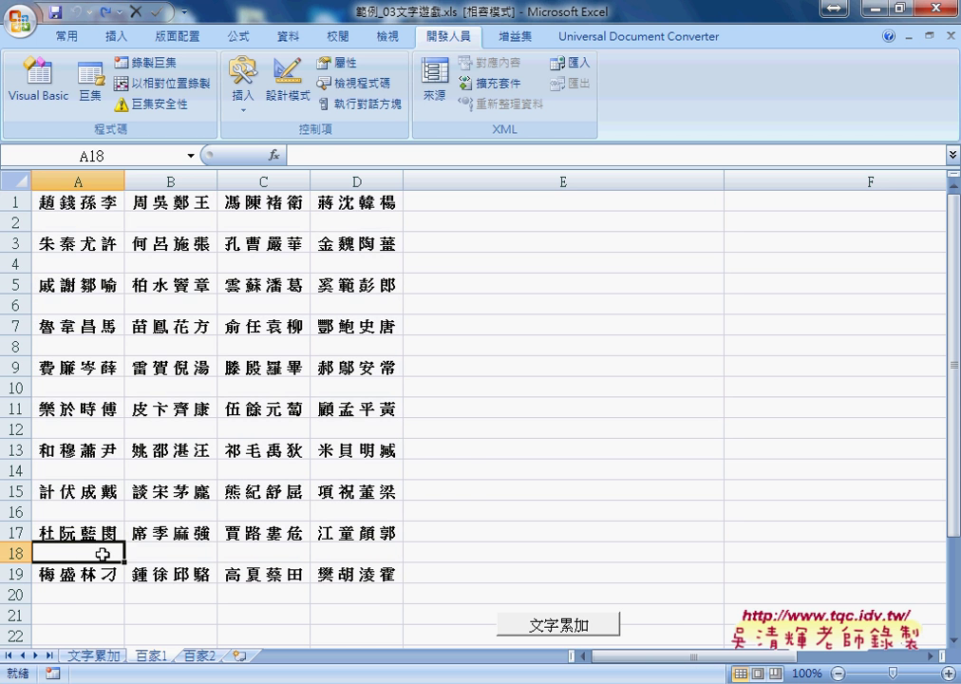
pyautogui.press('Right')
pyautogui.press('Right')
pyautogui.press('Right')
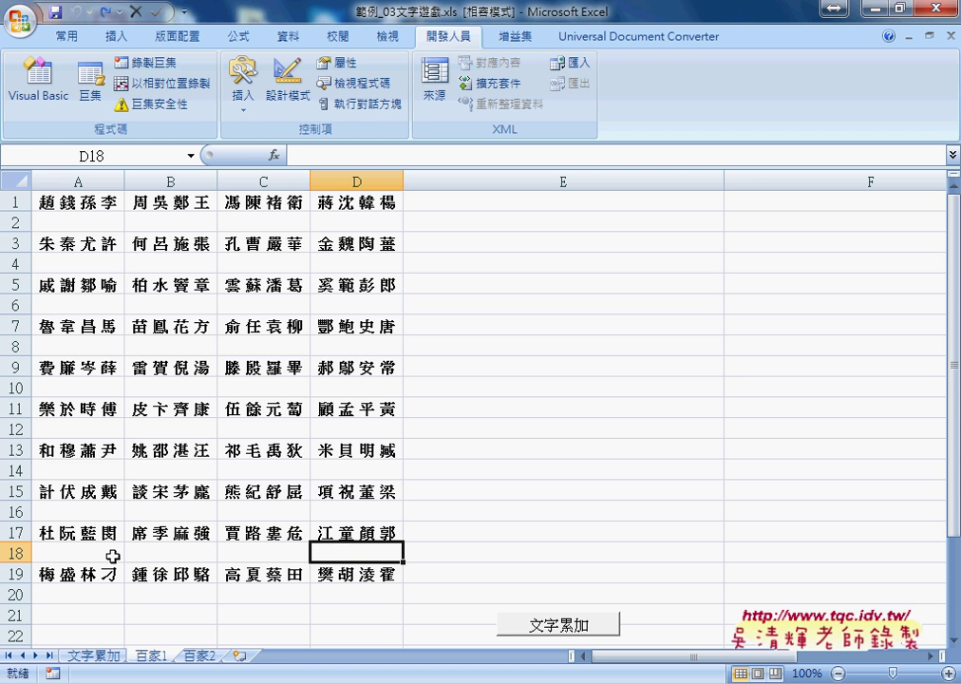
pyautogui.click(105, 555)
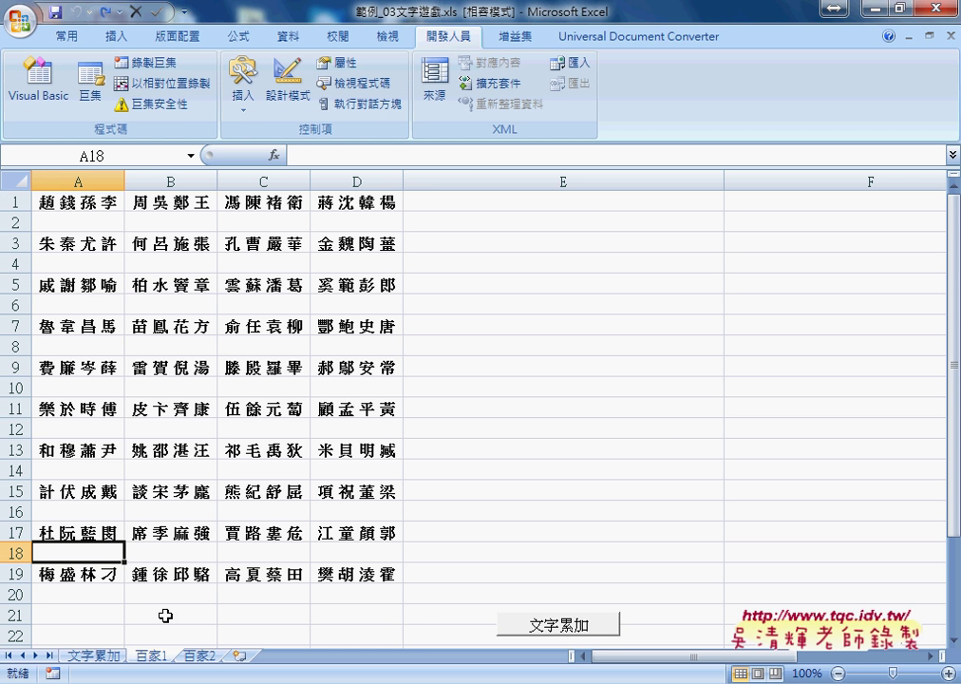
# Step: Open the 文字累加 button's assigned macro for editing via 指定巨集 and 編輯
pyautogui.rightClick(546, 626)
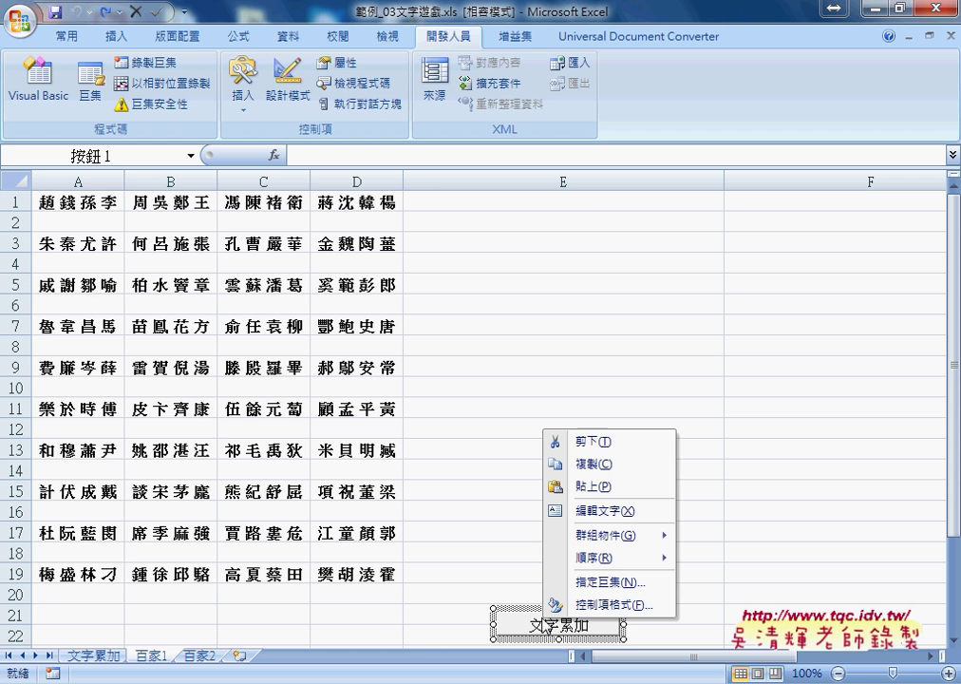
pyautogui.click(583, 581)
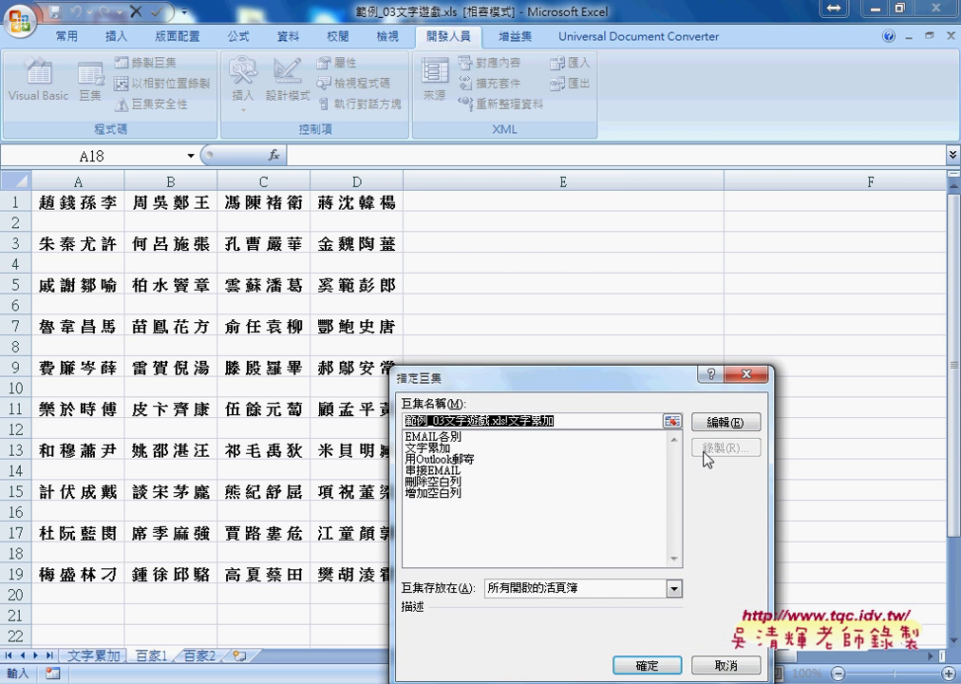
pyautogui.click(731, 424)
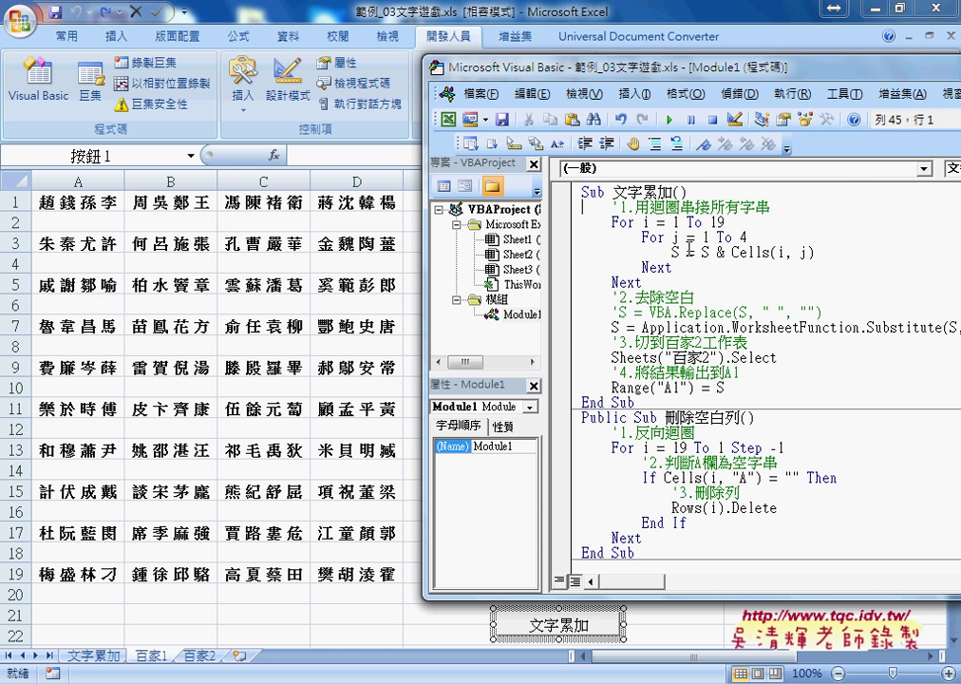
# Step: Reposition the code editor and highlight Step -1 in 刪除空白列's For loop
pyautogui.moveTo(639, 79)
pyautogui.mouseDown()
pyautogui.moveTo(516, 65)
pyautogui.moveTo(431, 69)
pyautogui.mouseUp()
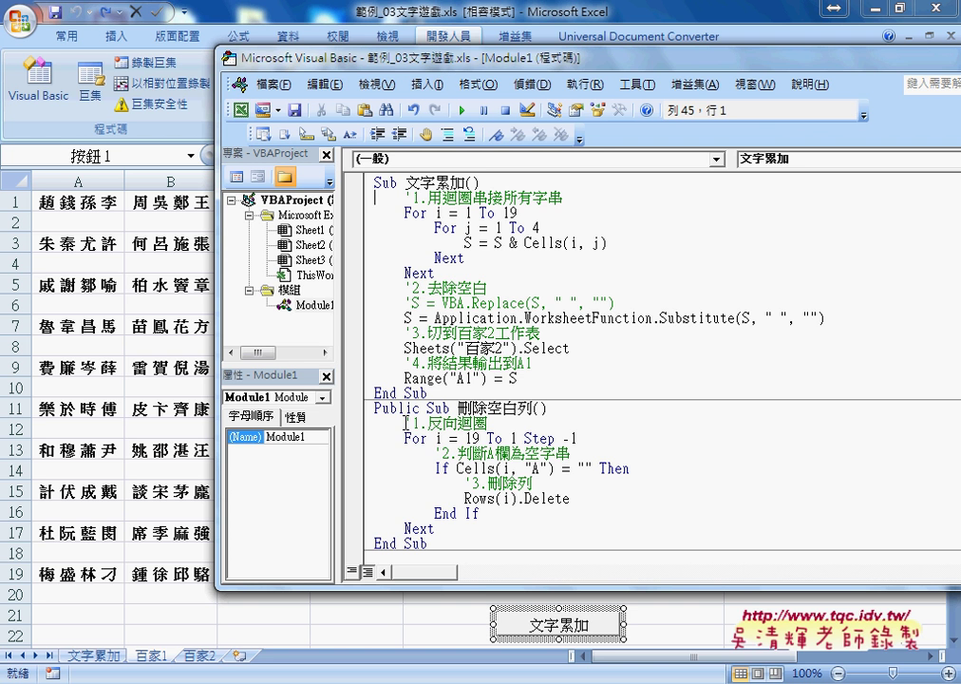
pyautogui.moveTo(406, 439); pyautogui.dragTo(525, 438)
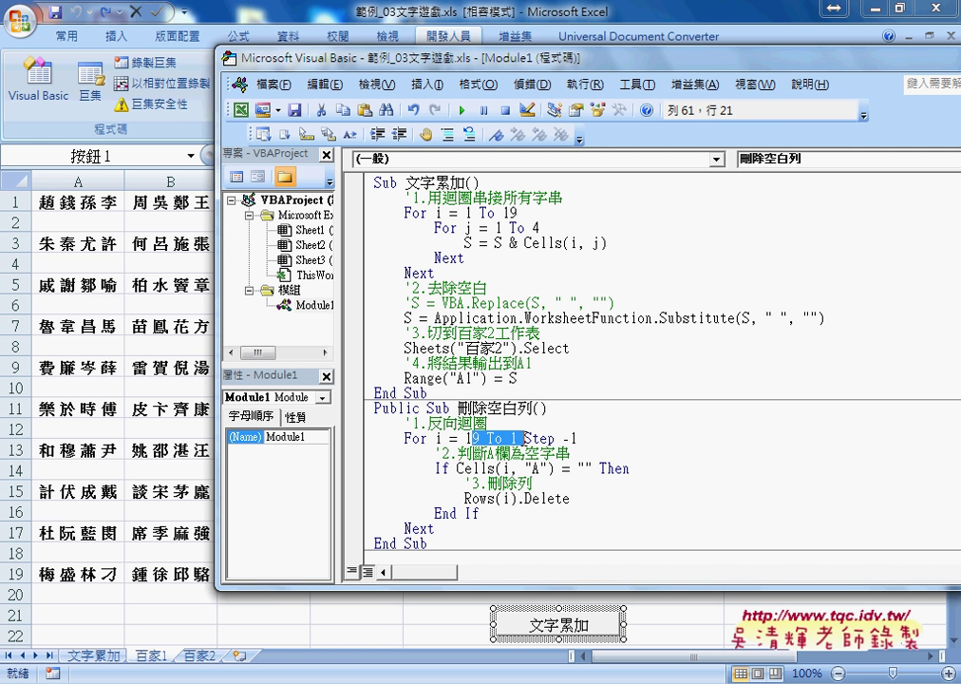
pyautogui.moveTo(525, 439); pyautogui.dragTo(584, 438)
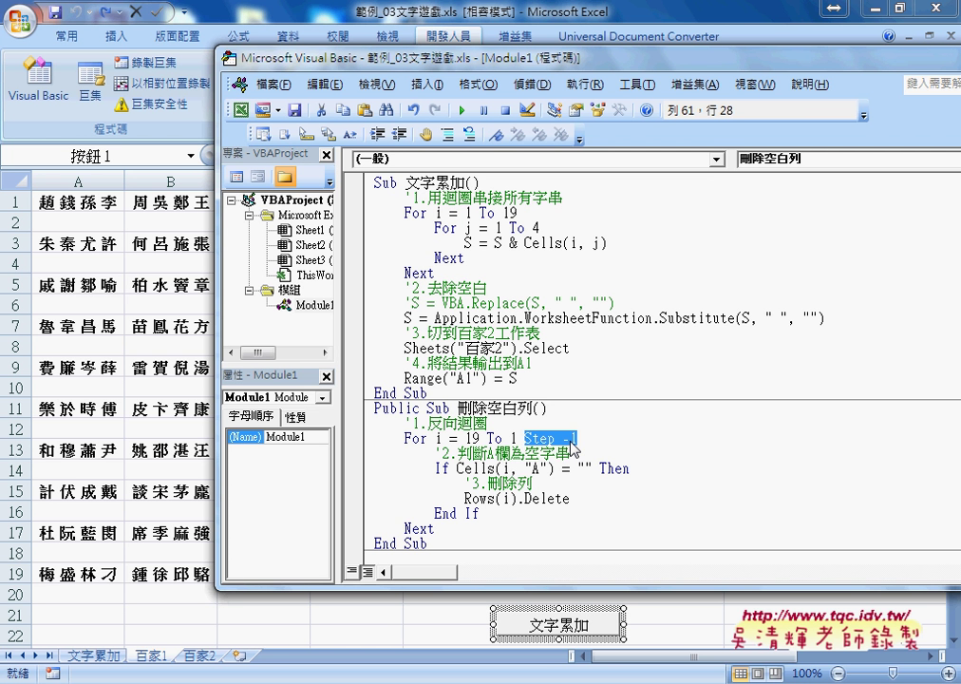
# Step: Walk through 刪除空白列's Step -1 loop and its If Cells(i, "A") = "" test
pyautogui.click(555, 439)
pyautogui.doubleClick(555, 439)
pyautogui.click(569, 439)
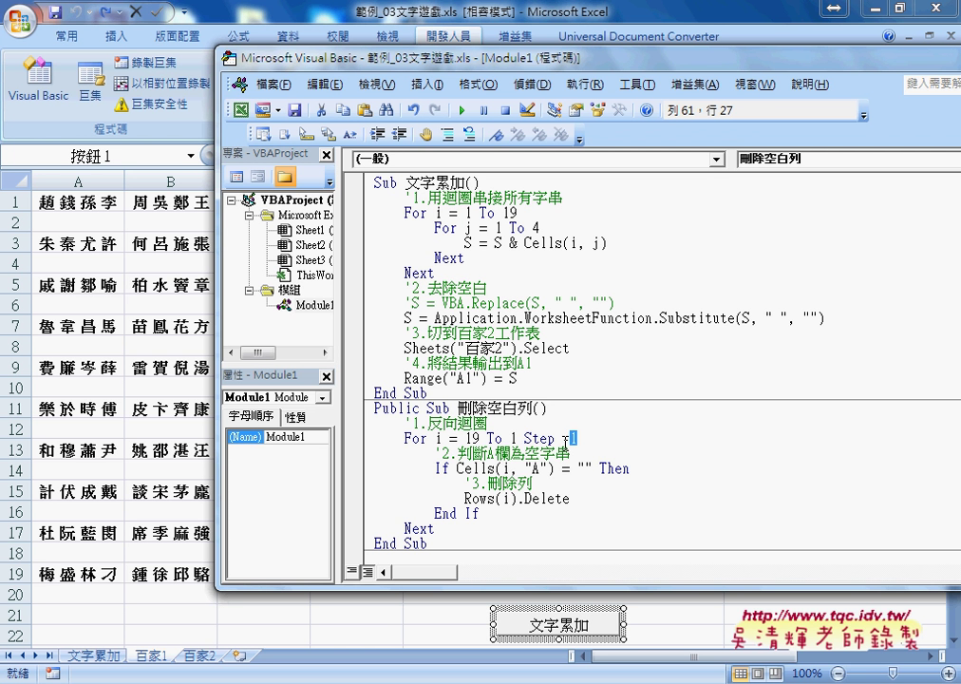
pyautogui.doubleClick(443, 468)
pyautogui.moveTo(457, 468); pyautogui.dragTo(595, 468)
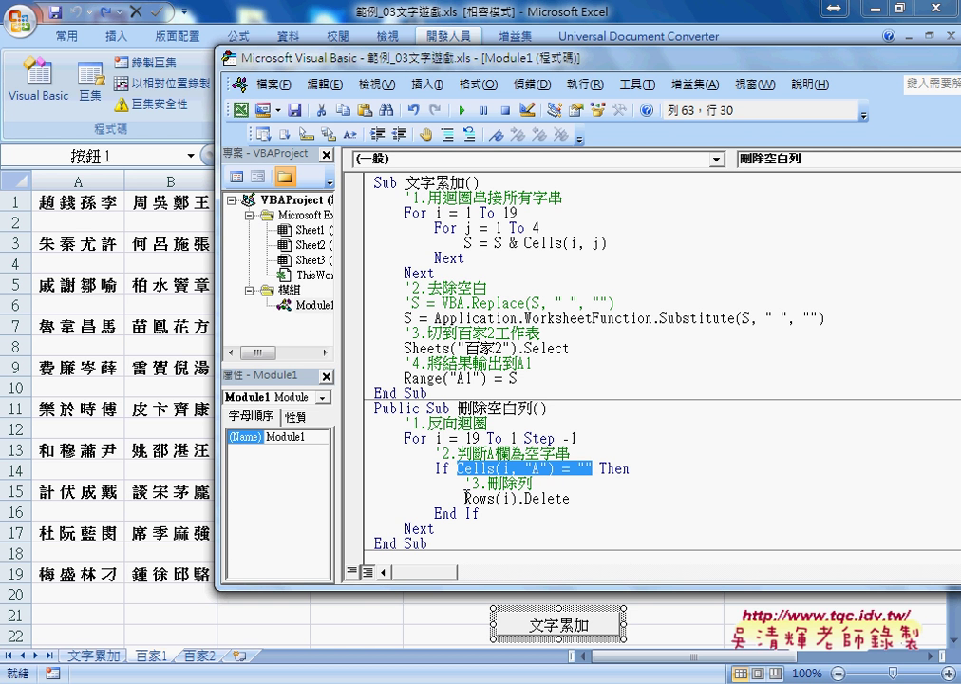
pyautogui.moveTo(464, 497); pyautogui.dragTo(495, 498)
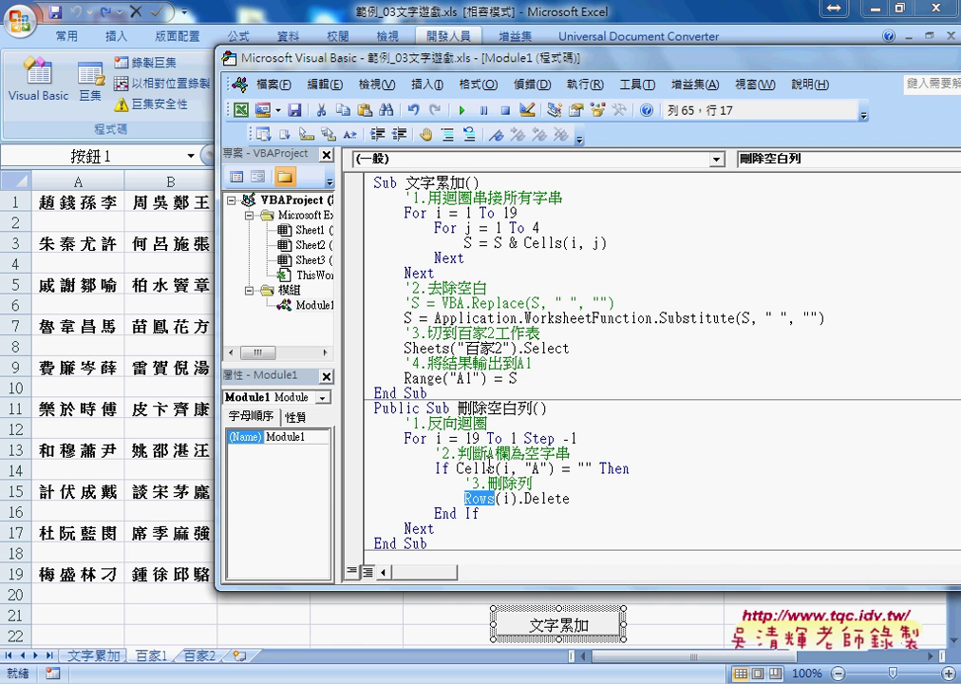
pyautogui.click(486, 468)
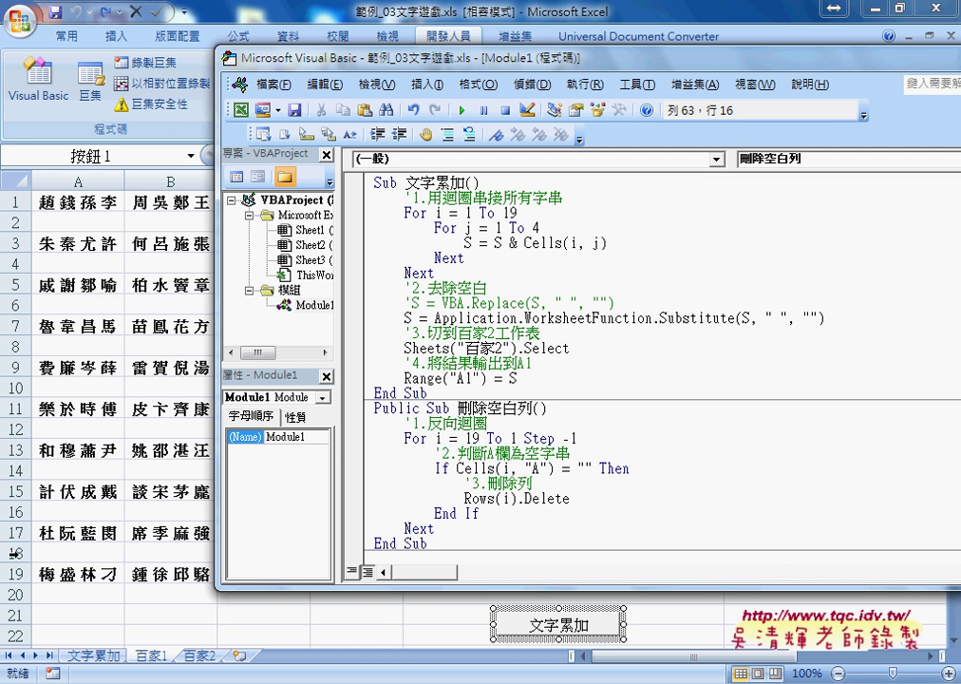
# Step: Replace .Delete in Rows(i).Delete by retyping it as '.delete'
pyautogui.click(509, 498)
pyautogui.doubleClick(509, 497)
pyautogui.moveTo(520, 497); pyautogui.dragTo(575, 498)
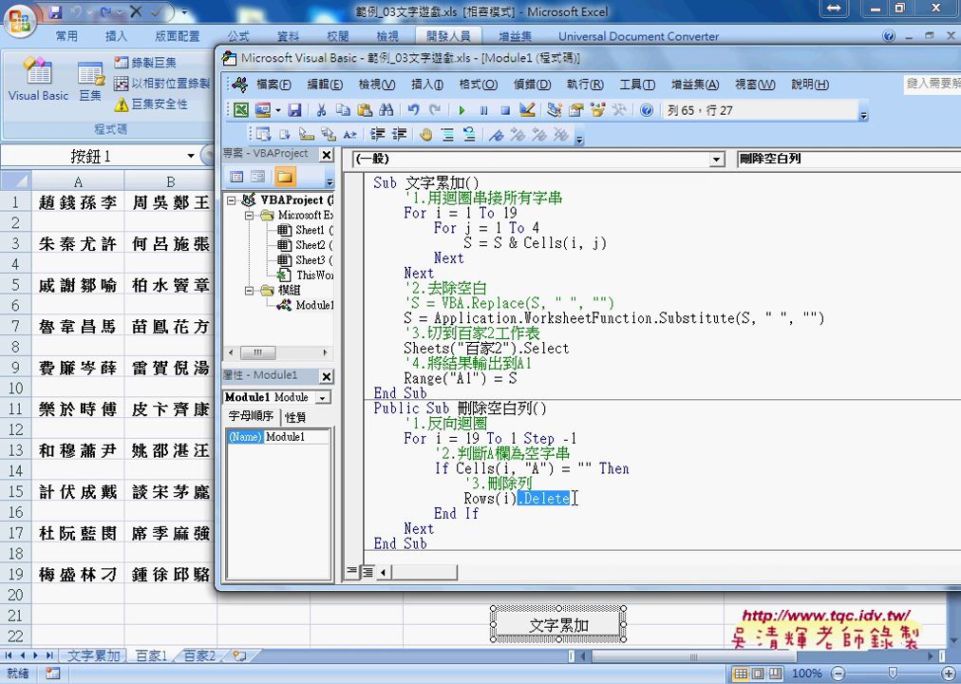
pyautogui.press('Delete')
pyautogui.write('.')
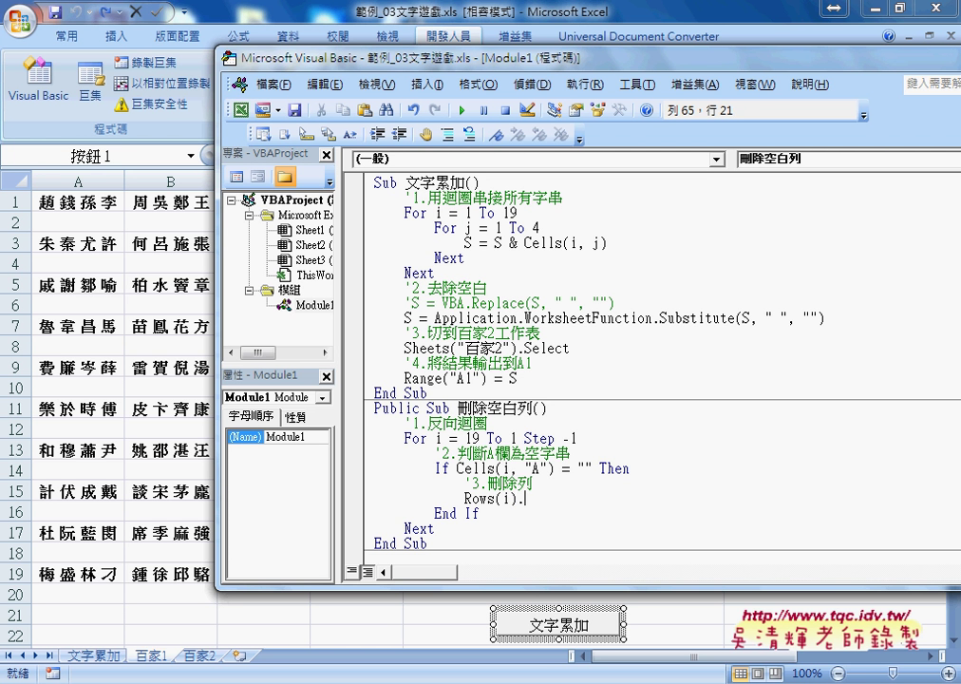
pyautogui.write('d')
pyautogui.write('elt')
pyautogui.press('BackSpace')
pyautogui.write('e')
pyautogui.write('te')
# Step: Run 刪除空白列 so 百家1's names close up into rows 1–10
pyautogui.click(580, 530)
pyautogui.moveTo(504, 59); pyautogui.dragTo(602, 61)
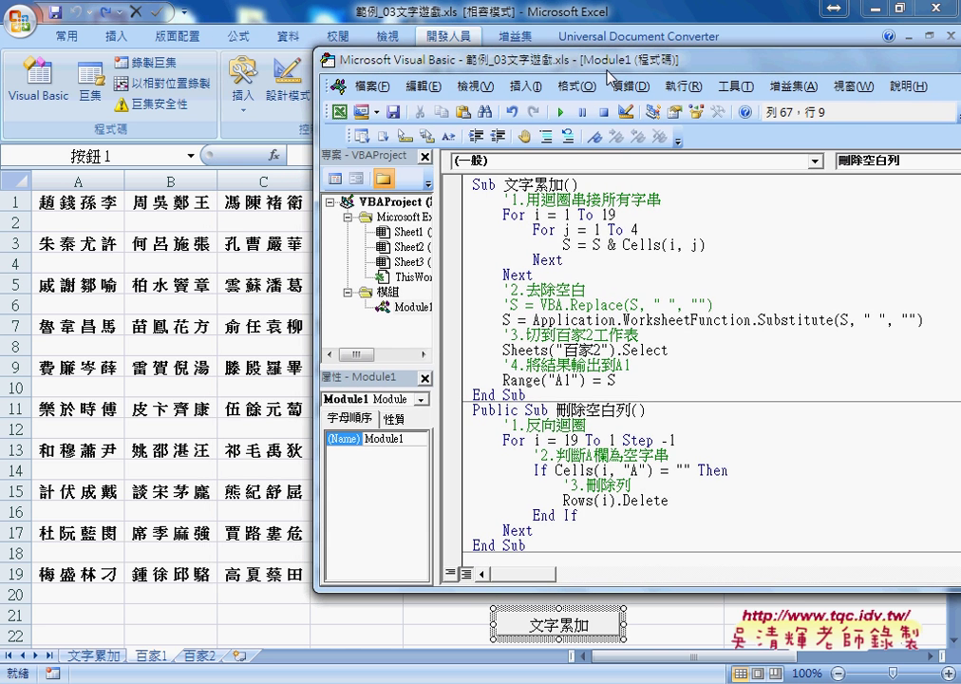
pyautogui.click(562, 115)
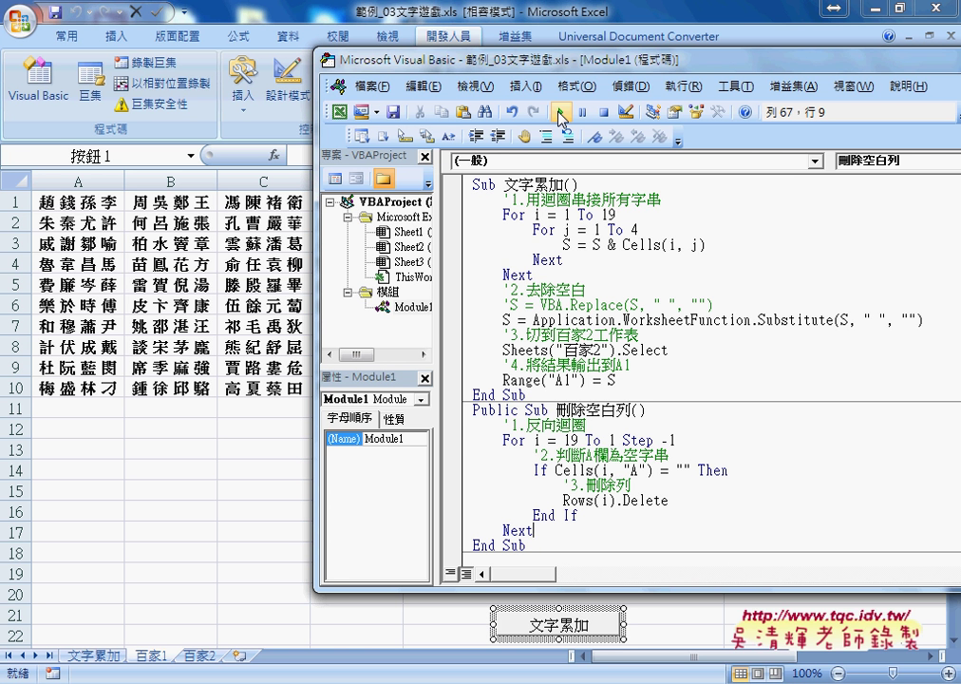
pyautogui.moveTo(669, 499); pyautogui.dragTo(617, 500)
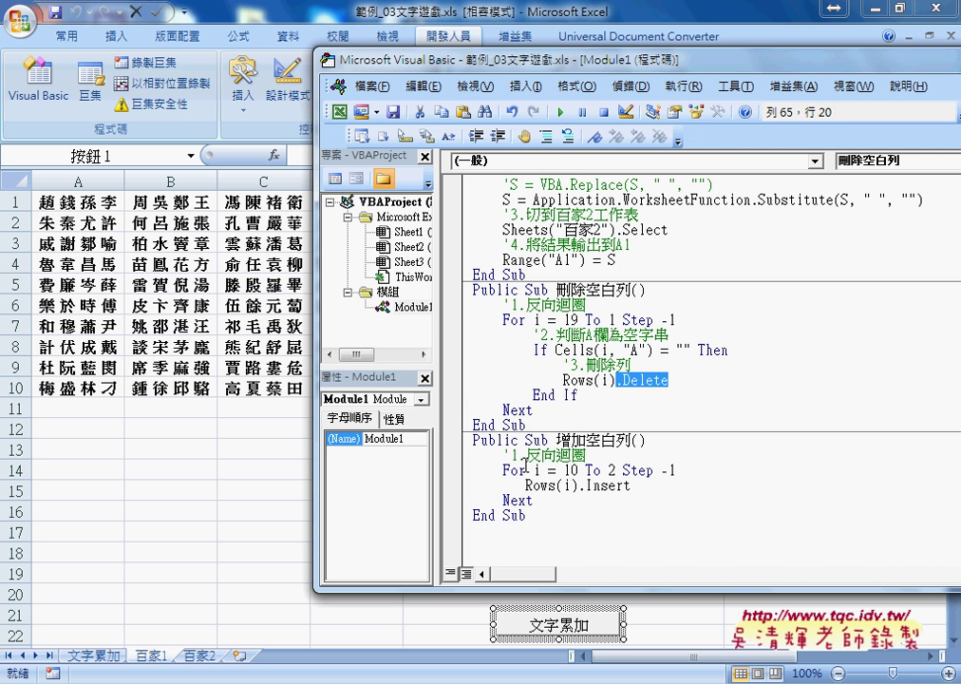
# Step: Review 增加空白列's loop: For i = 10 To 2 Step -1
pyautogui.click(581, 454)
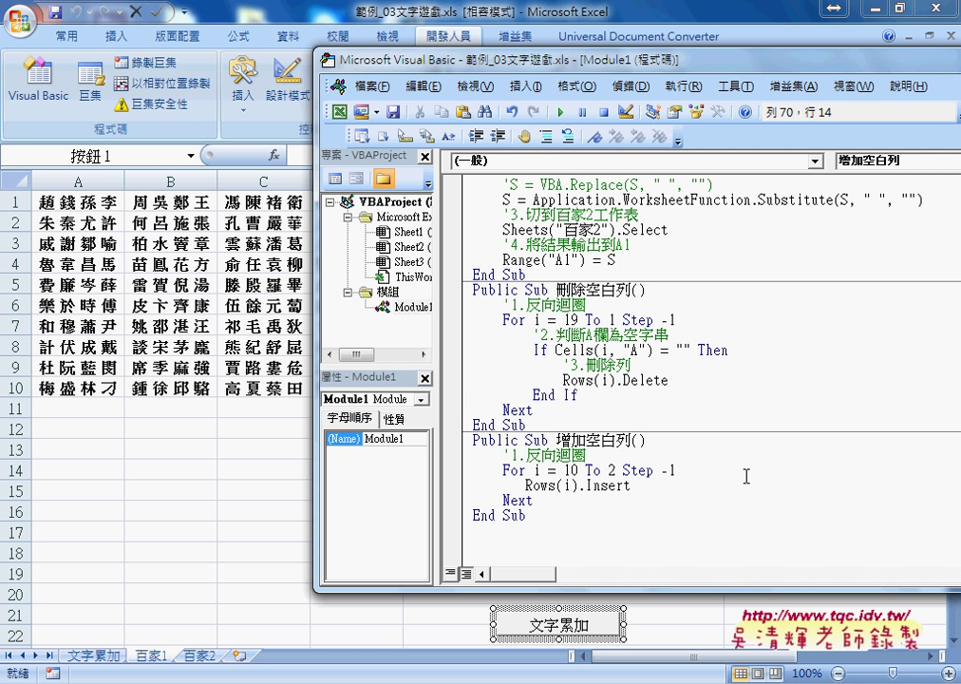
pyautogui.doubleClick(567, 470)
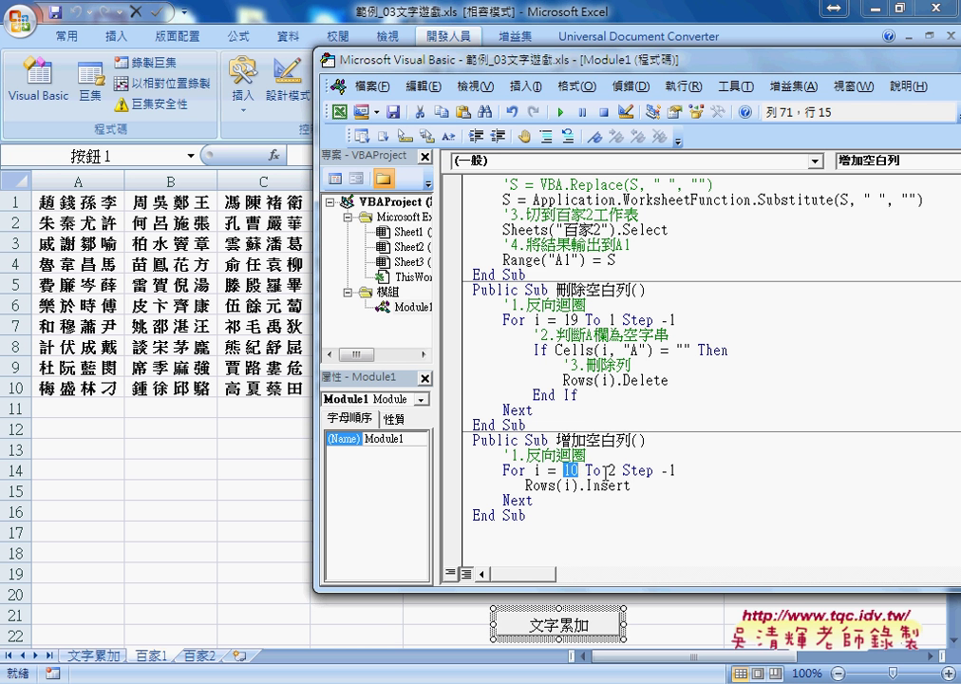
pyautogui.click(614, 471)
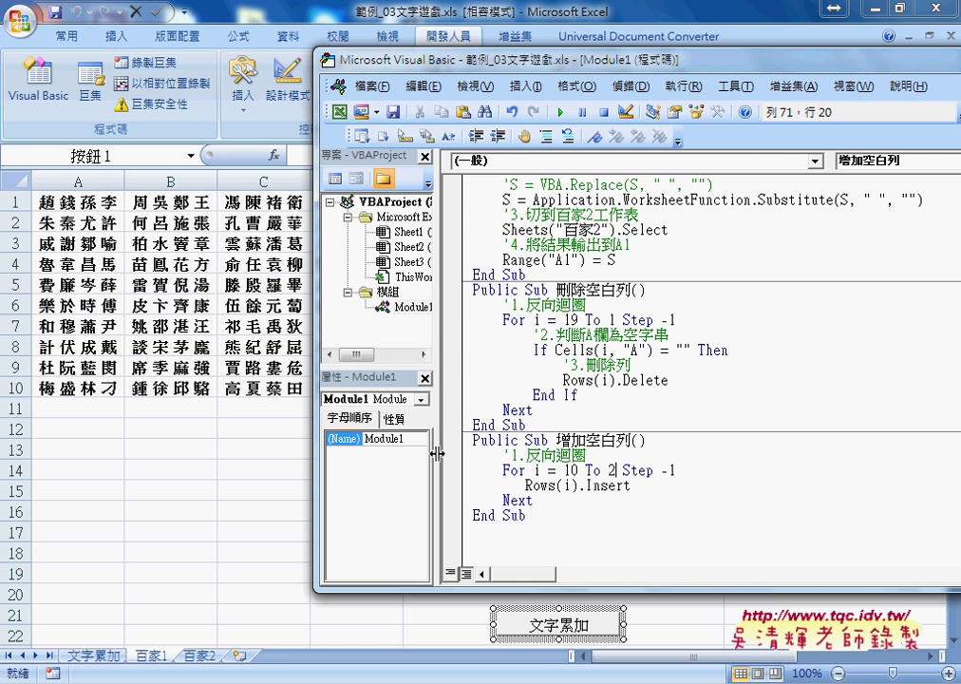
pyautogui.doubleClick(612, 469)
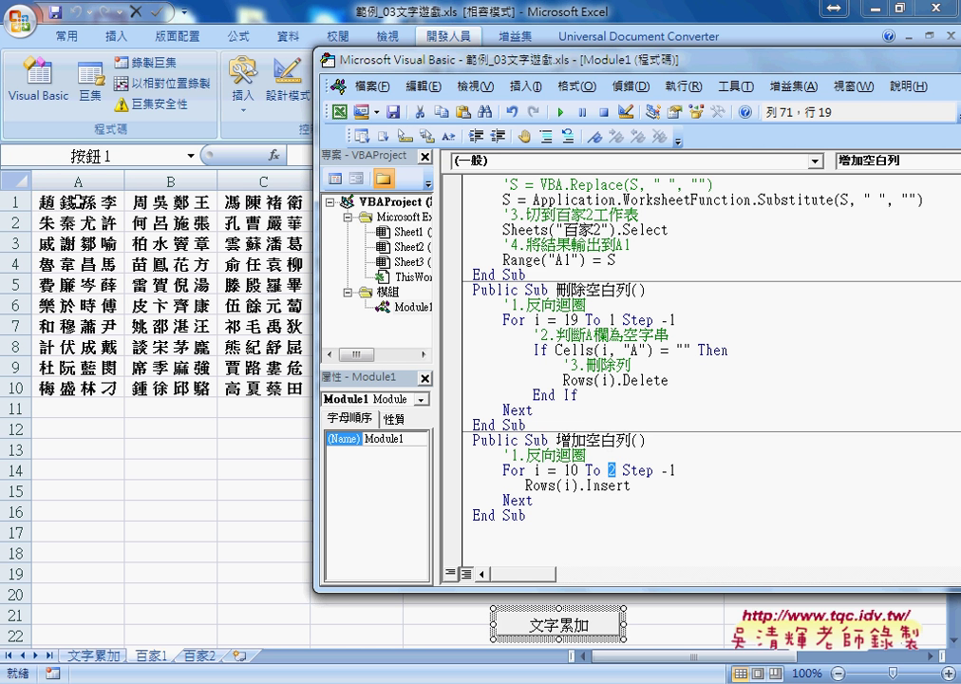
pyautogui.doubleClick(571, 470)
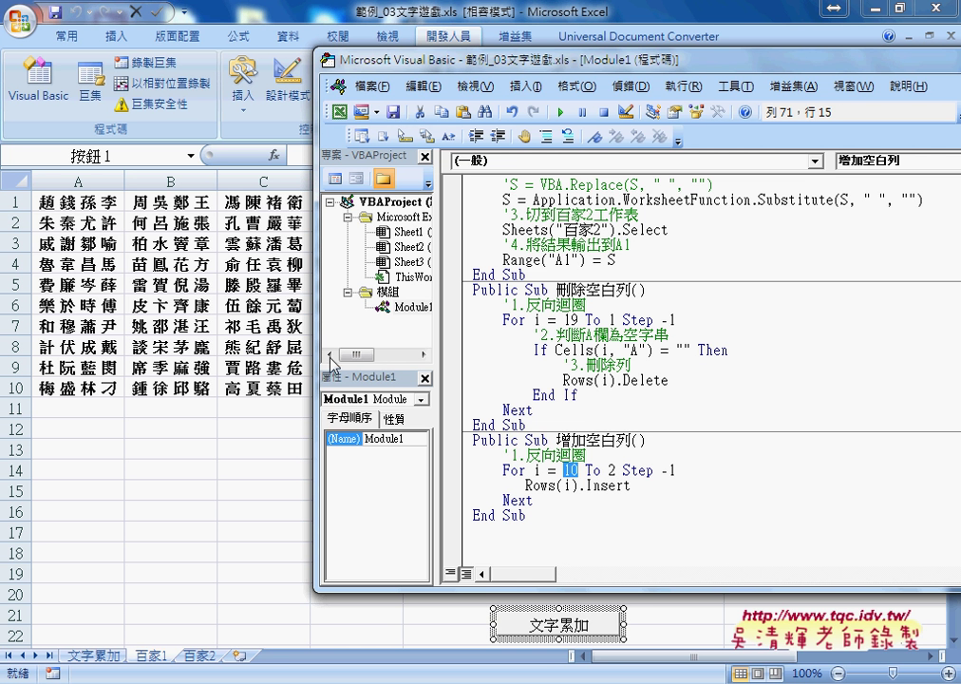
pyautogui.moveTo(623, 470); pyautogui.dragTo(677, 470)
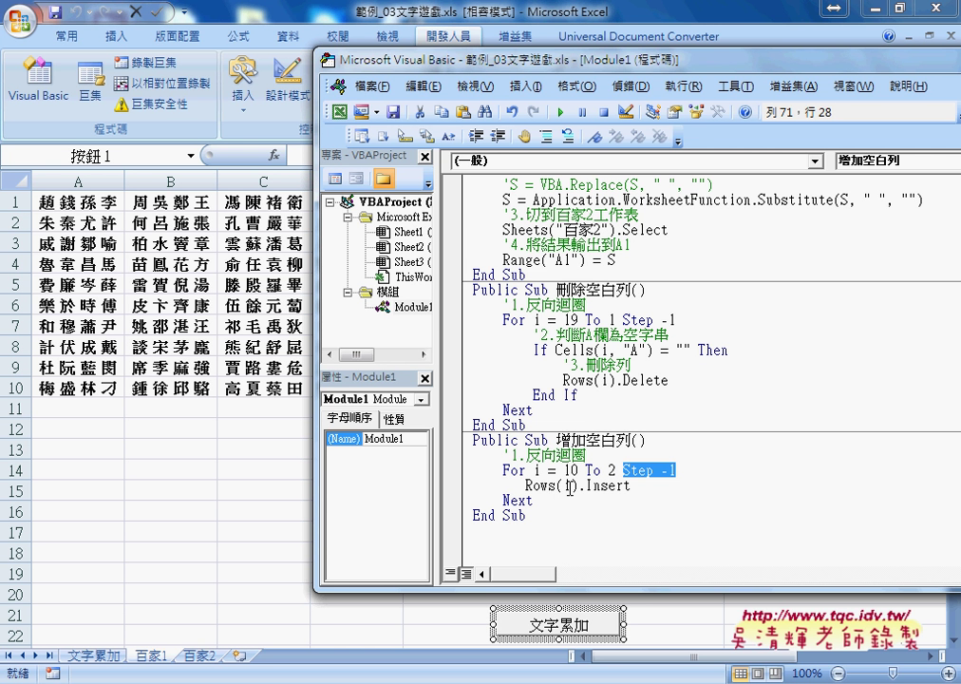
# Step: Check Rows(i).Insert, then run 增加空白列 to spread the names over rows 1–19
pyautogui.doubleClick(566, 486)
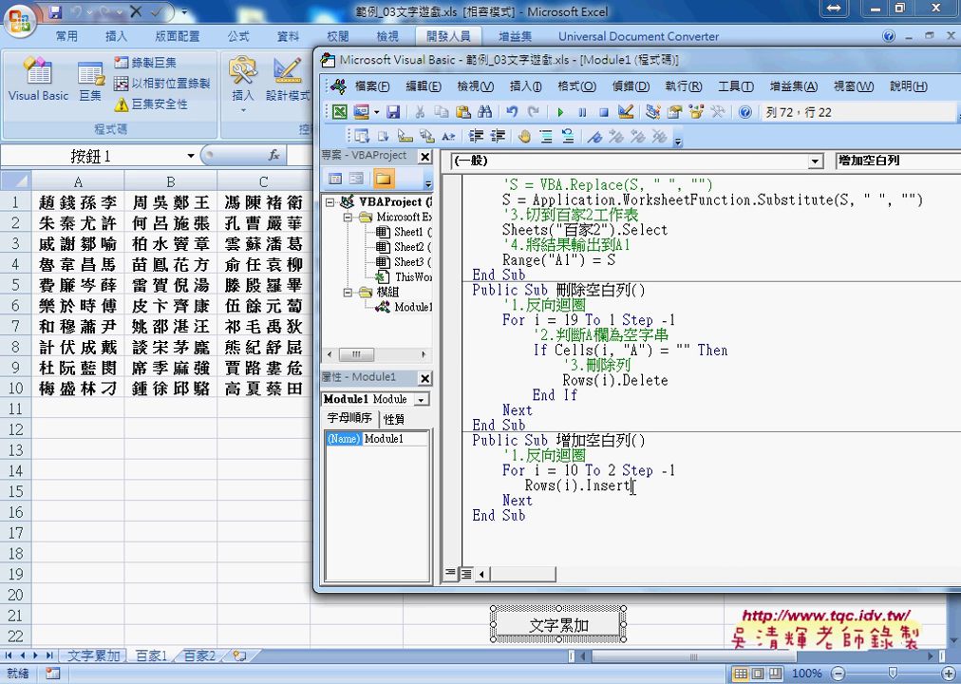
pyautogui.moveTo(632, 486); pyautogui.dragTo(601, 489)
pyautogui.click(539, 486)
pyautogui.click(562, 113)
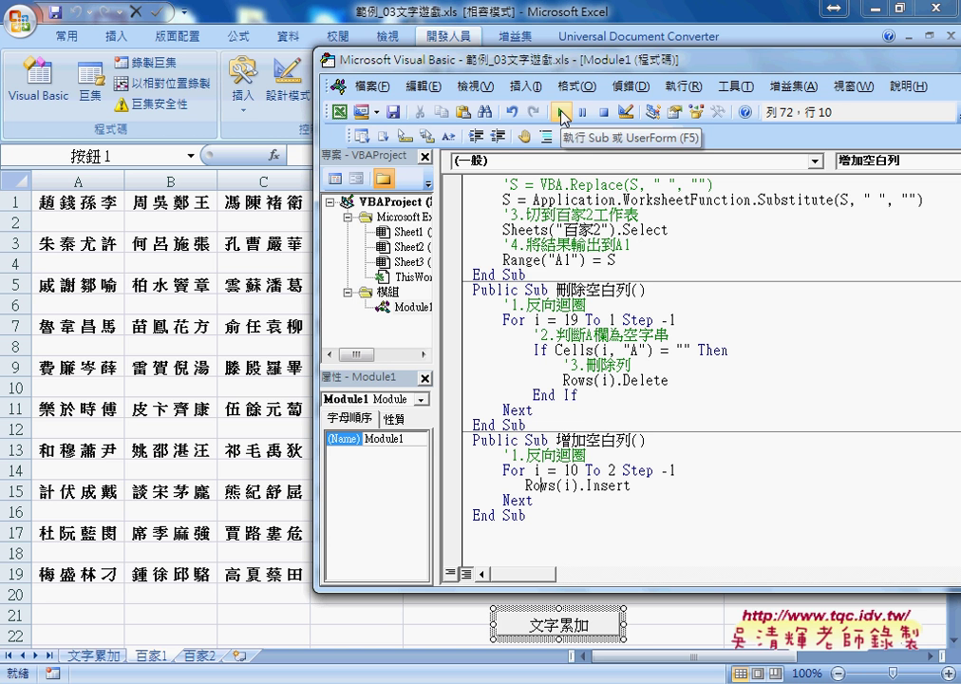
pyautogui.click(618, 365)
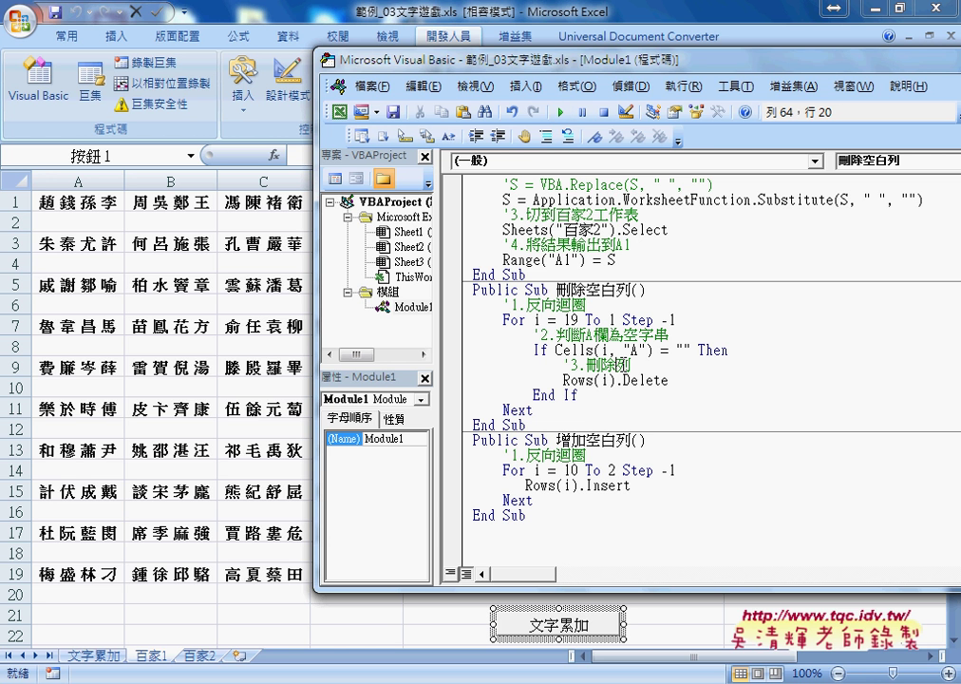
pyautogui.click(560, 111)
pyautogui.click(532, 471)
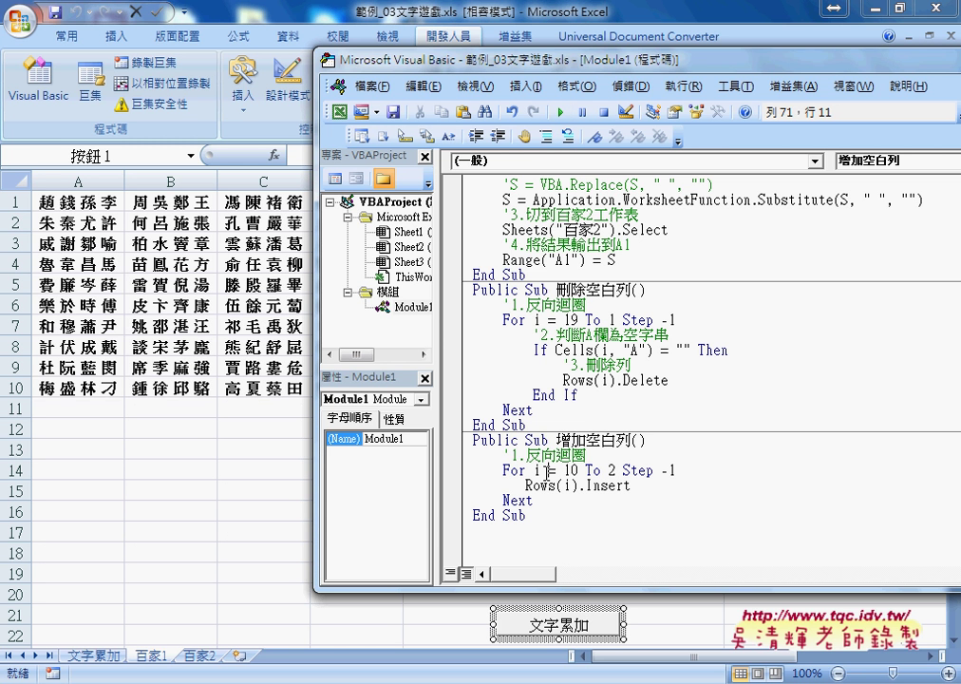
pyautogui.click(562, 112)
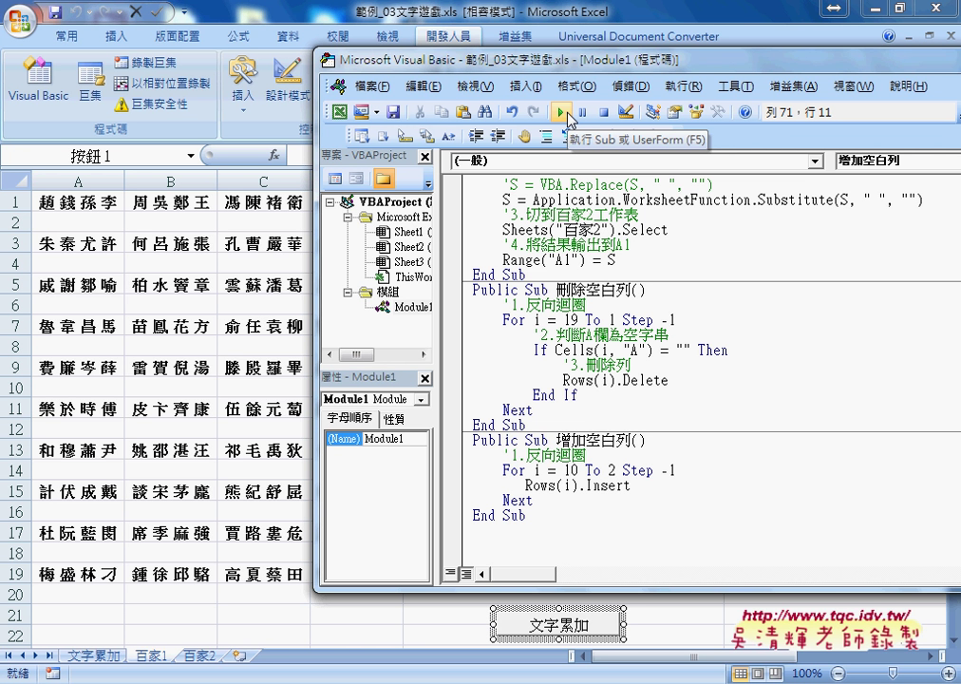
pyautogui.doubleClick(570, 379)
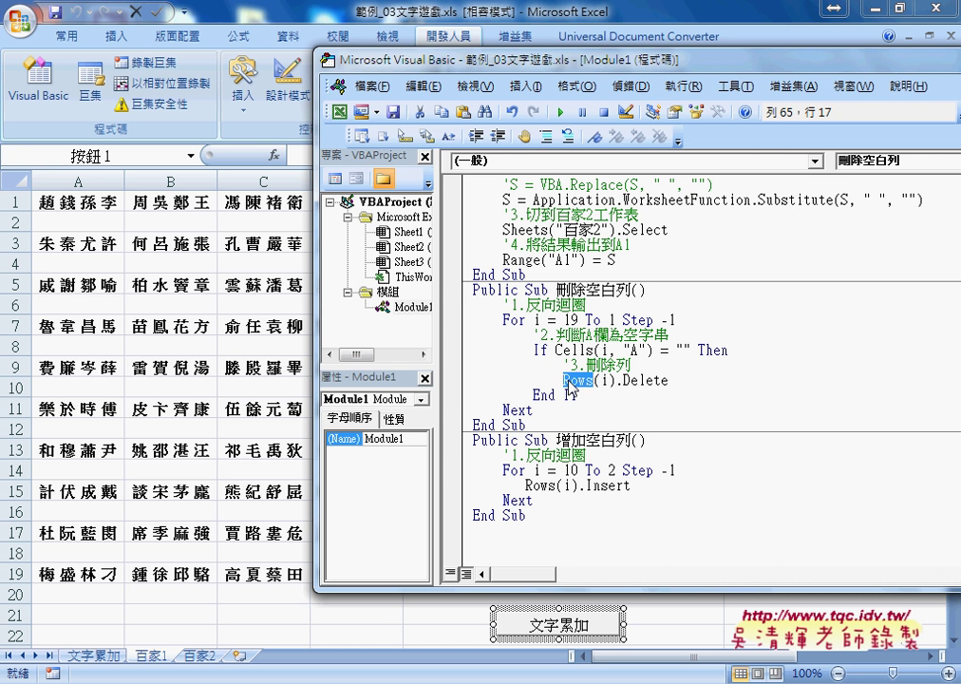
pyautogui.doubleClick(605, 379)
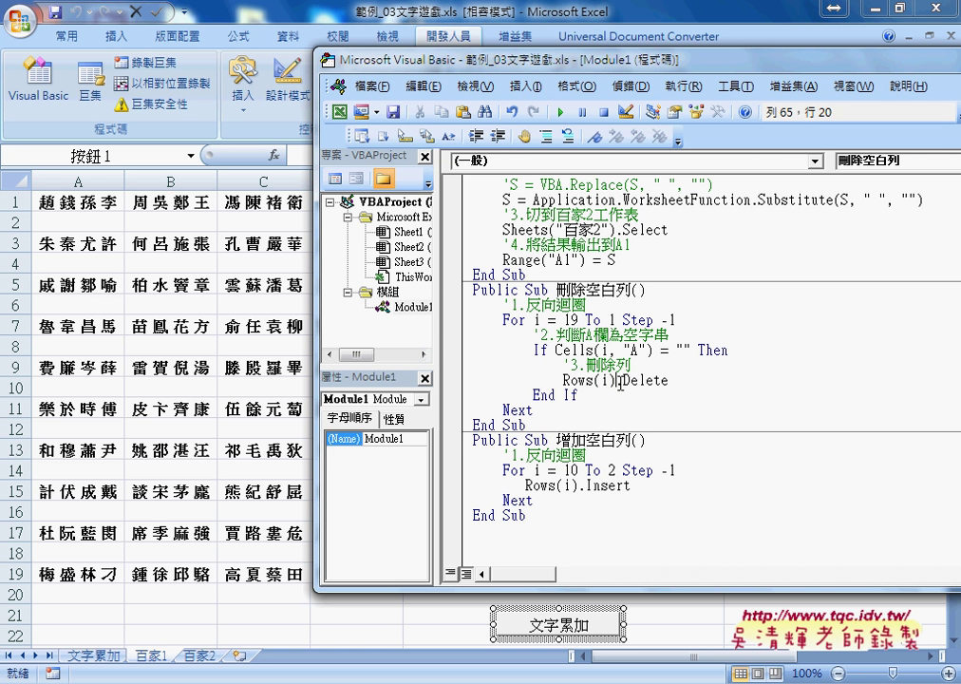
pyautogui.moveTo(619, 380); pyautogui.dragTo(680, 380)
pyautogui.moveTo(629, 486); pyautogui.dragTo(578, 487)
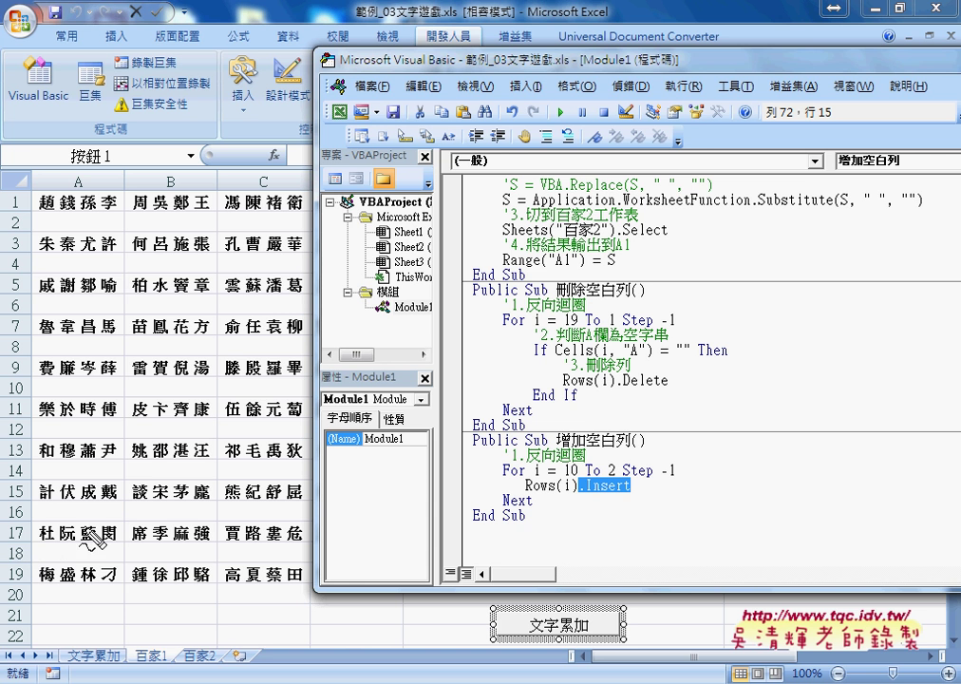
pyautogui.moveTo(28, 589)
pyautogui.mouseDown()
pyautogui.moveTo(57, 546)
pyautogui.moveTo(45, 494)
pyautogui.mouseUp()
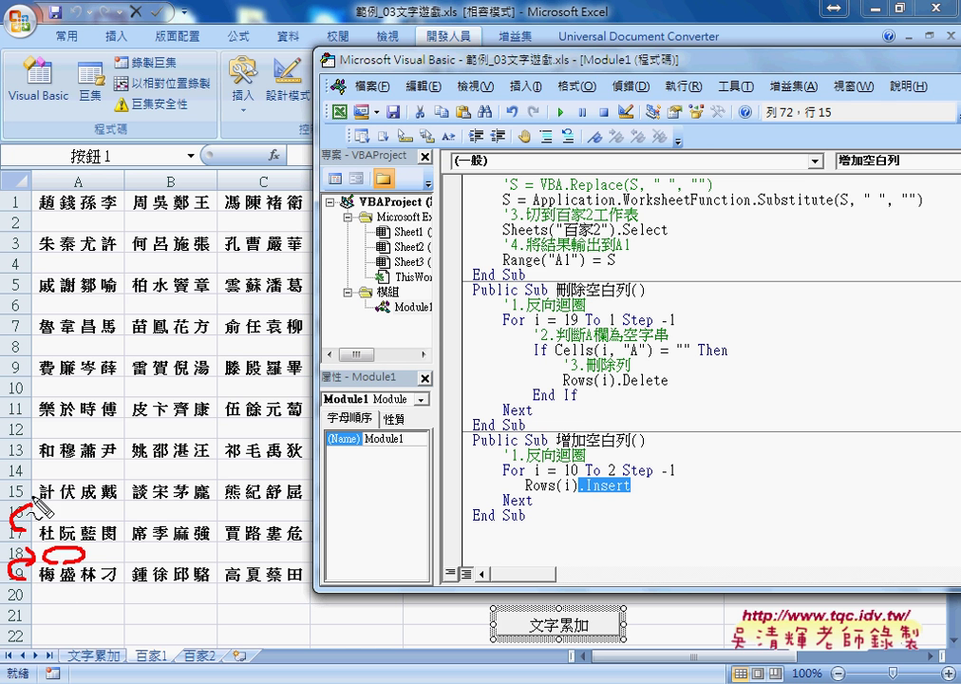
pyautogui.moveTo(21, 201)
pyautogui.mouseDown()
pyautogui.moveTo(78, 182)
pyautogui.moveTo(42, 187)
pyautogui.mouseUp()
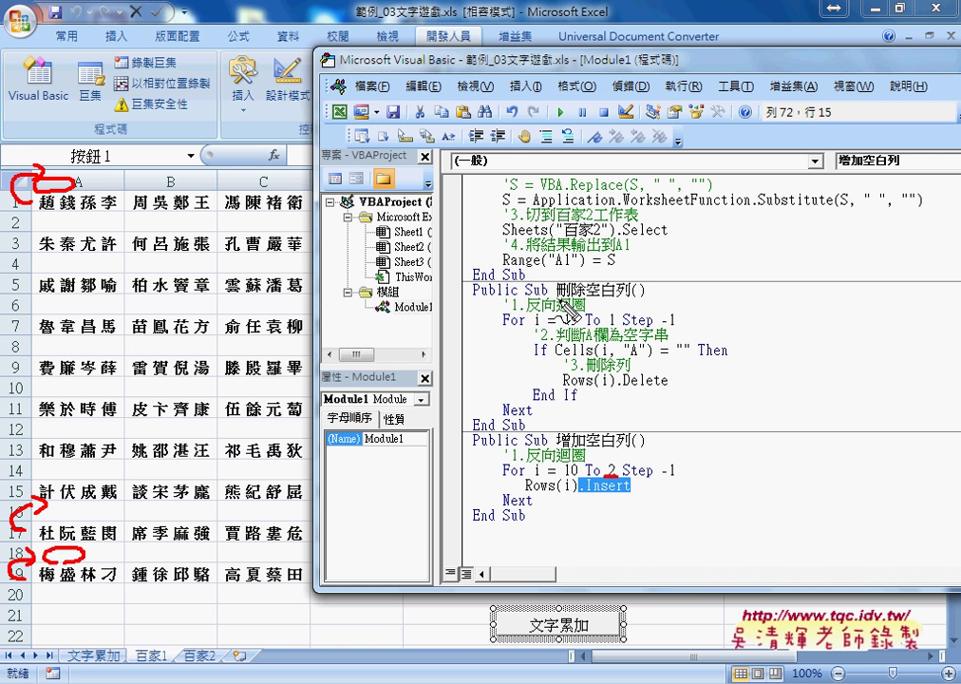
pyautogui.moveTo(558, 306); pyautogui.dragTo(629, 305)
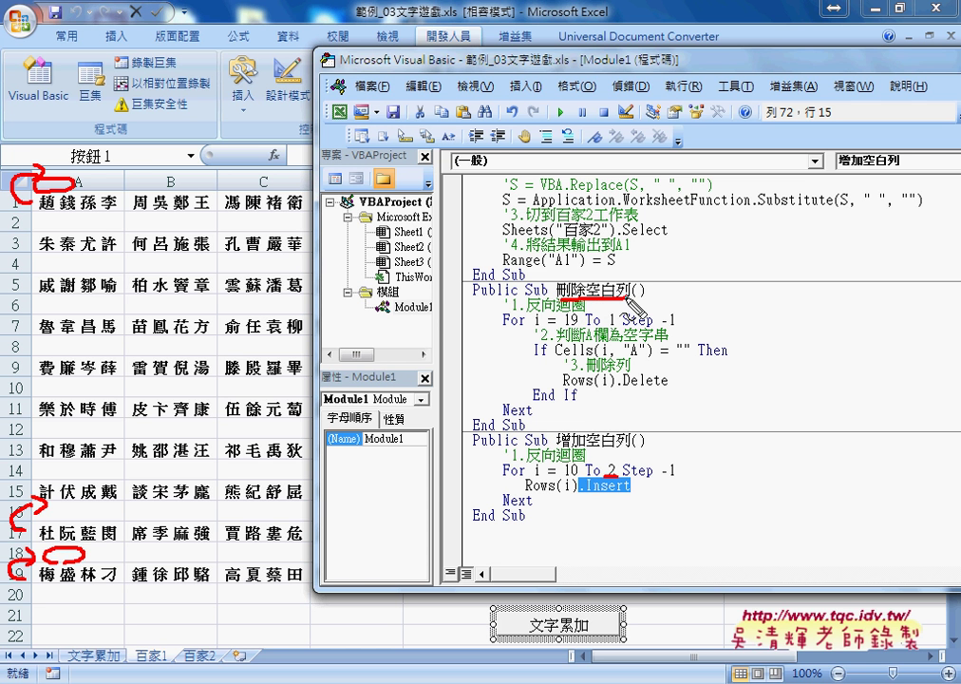
pyautogui.moveTo(559, 446); pyautogui.dragTo(627, 447)
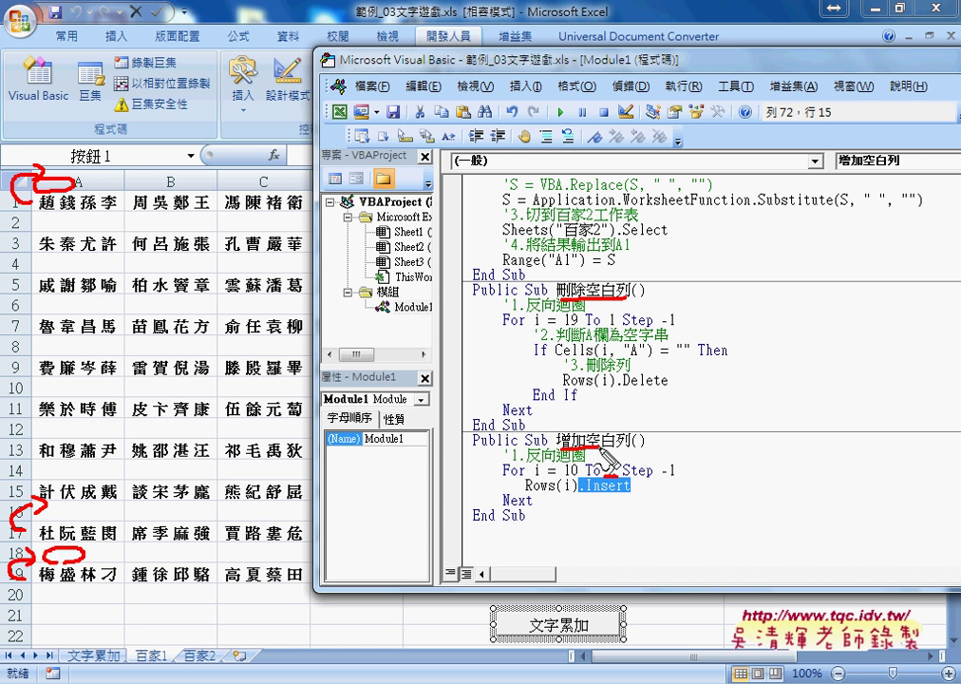